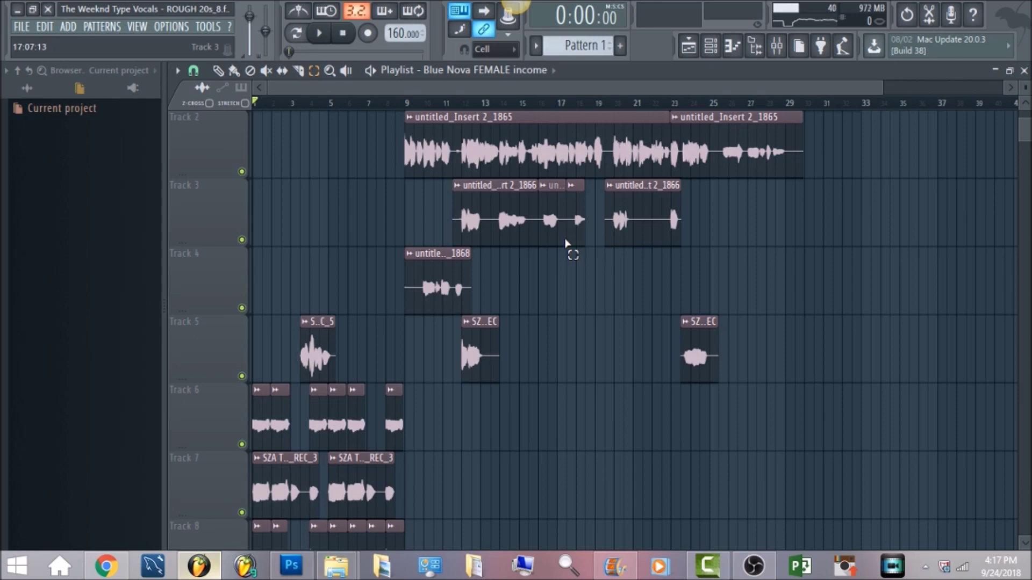
# Look through the highlight, harmony and lead vocal tracks in the mixer and solo the lead vocal track.
pyautogui.click(778, 59)
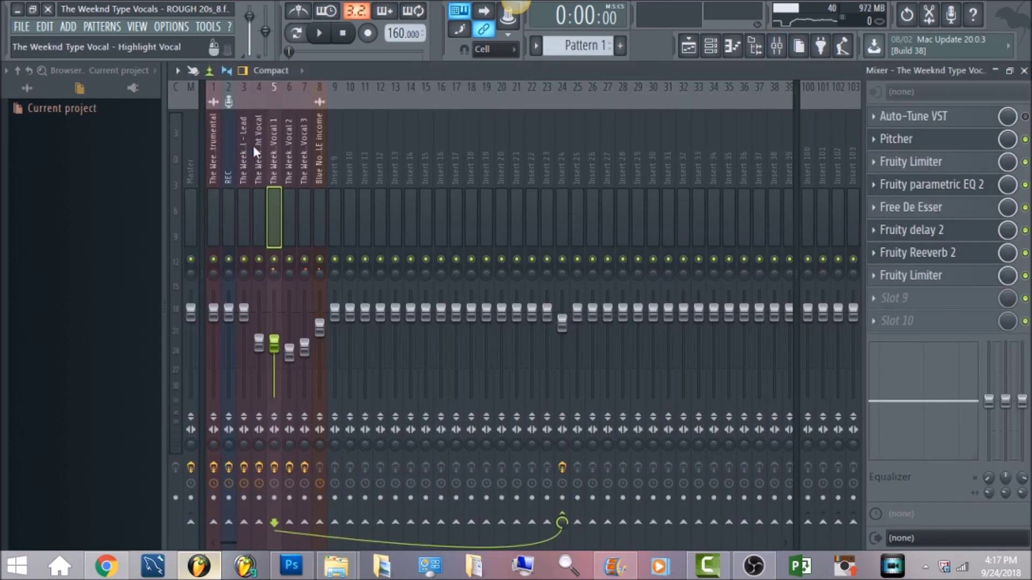
pyautogui.click(256, 159)
pyautogui.click(294, 167)
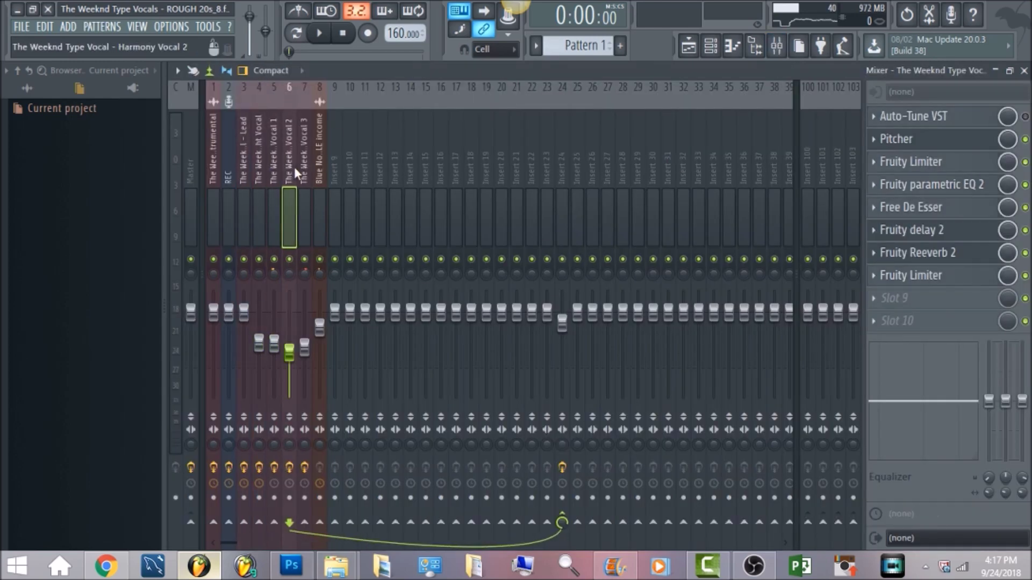
pyautogui.click(303, 172)
pyautogui.click(246, 162)
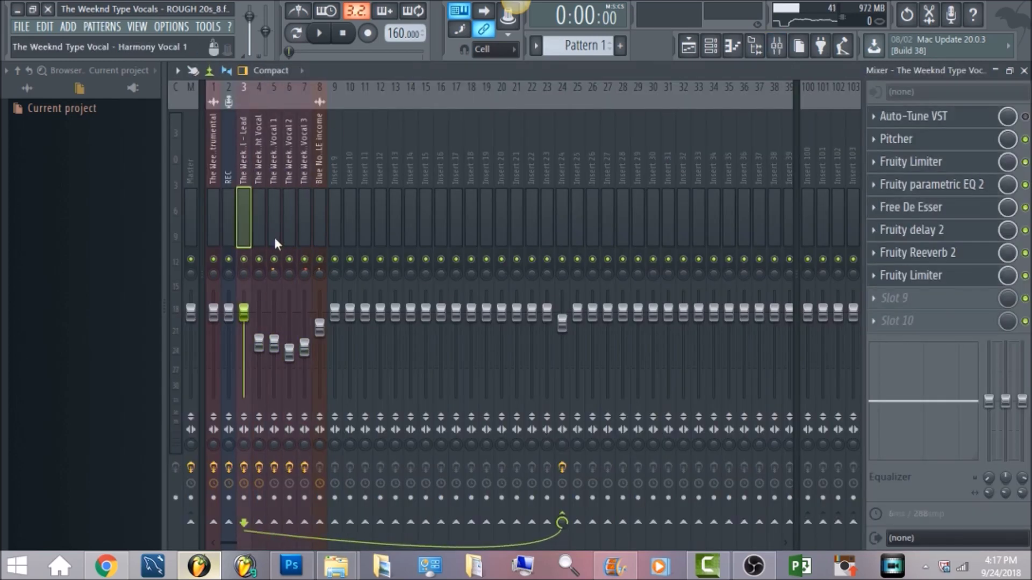
pyautogui.rightClick(244, 260)
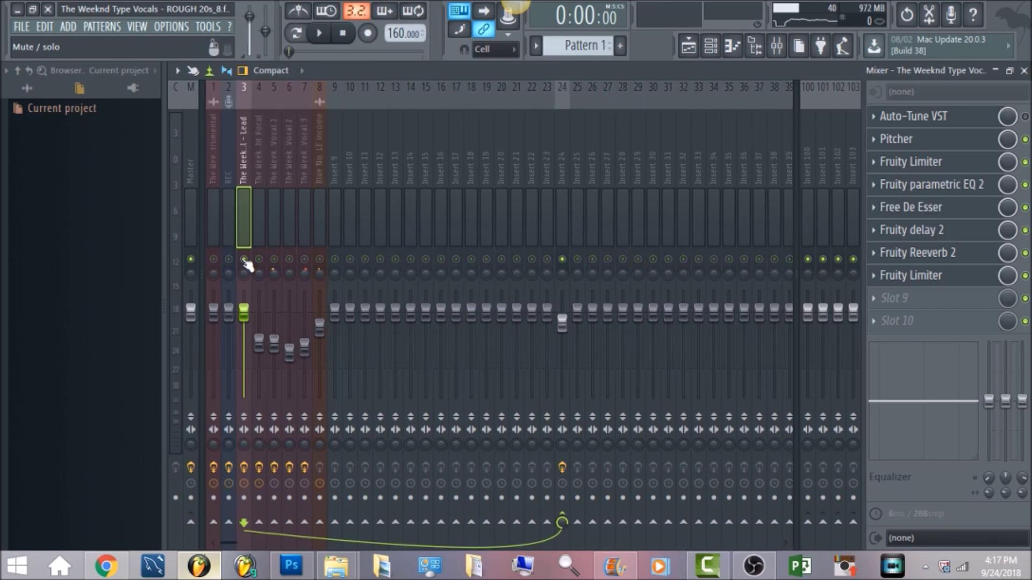
# Bypass Fruity soft clipper, Maximus, Master EQ and the iZotope Ozone 5 Equalizer on the Master track.
pyautogui.click(188, 161)
pyautogui.click(1025, 184)
pyautogui.click(1025, 162)
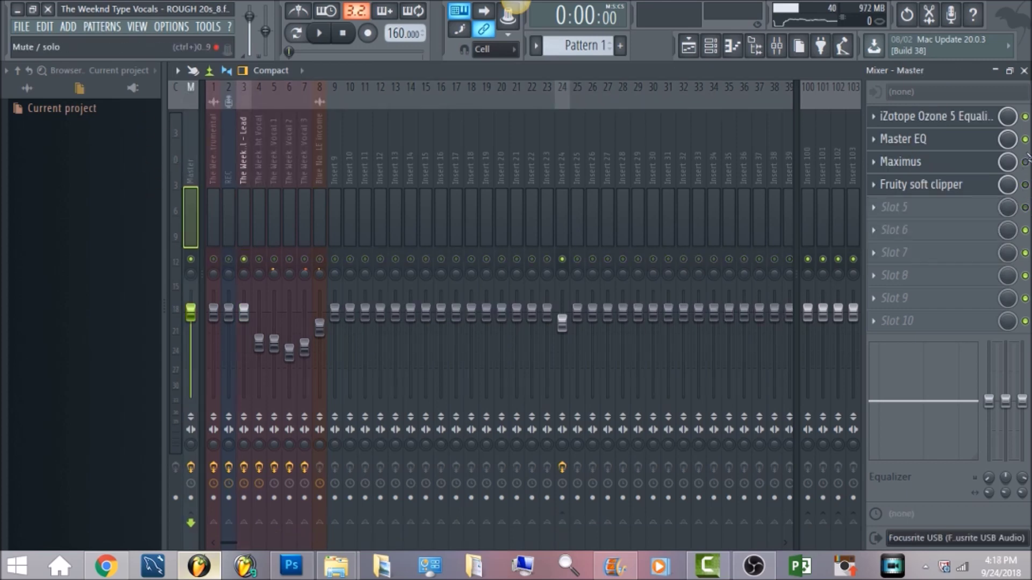
pyautogui.click(1025, 139)
pyautogui.click(1025, 116)
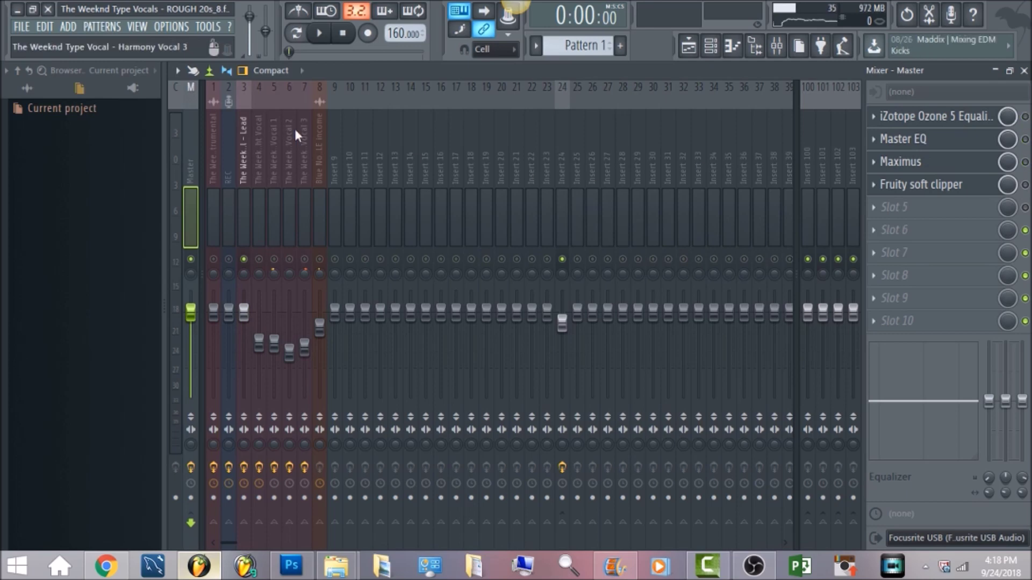
# Bypass both Fruity Limiters, Fruity parametric EQ 2, Free De Esser, Fruity delay 2 and Fruity Reeverb 2 on the lead vocal track.
pyautogui.click(244, 153)
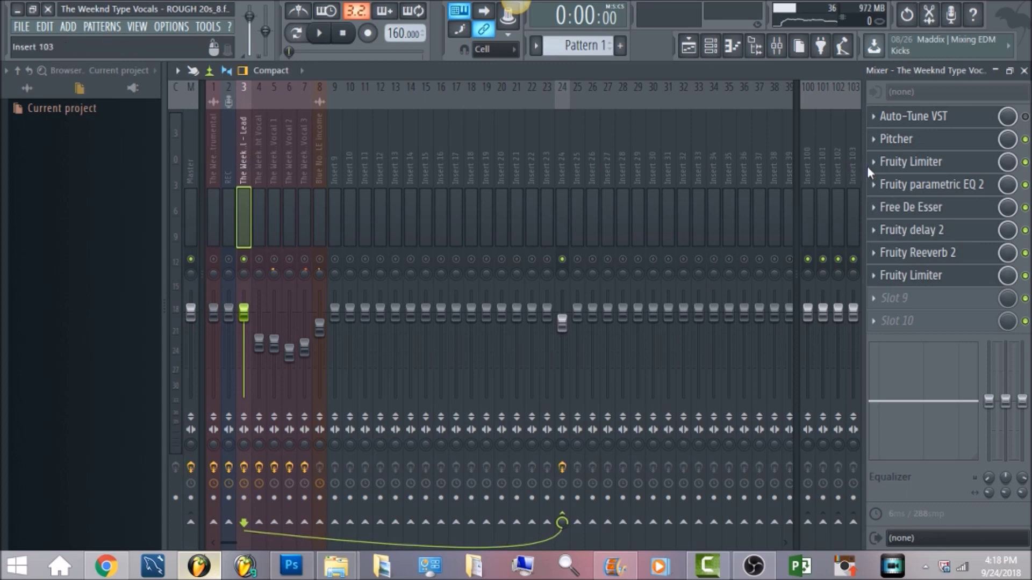
pyautogui.click(1025, 162)
pyautogui.click(1025, 185)
pyautogui.click(1024, 208)
pyautogui.click(1025, 230)
pyautogui.click(1025, 253)
pyautogui.click(1025, 276)
# Examine the lead vocal's routing to Insert 24 and the routing options for a neighbouring insert.
pyautogui.click(560, 149)
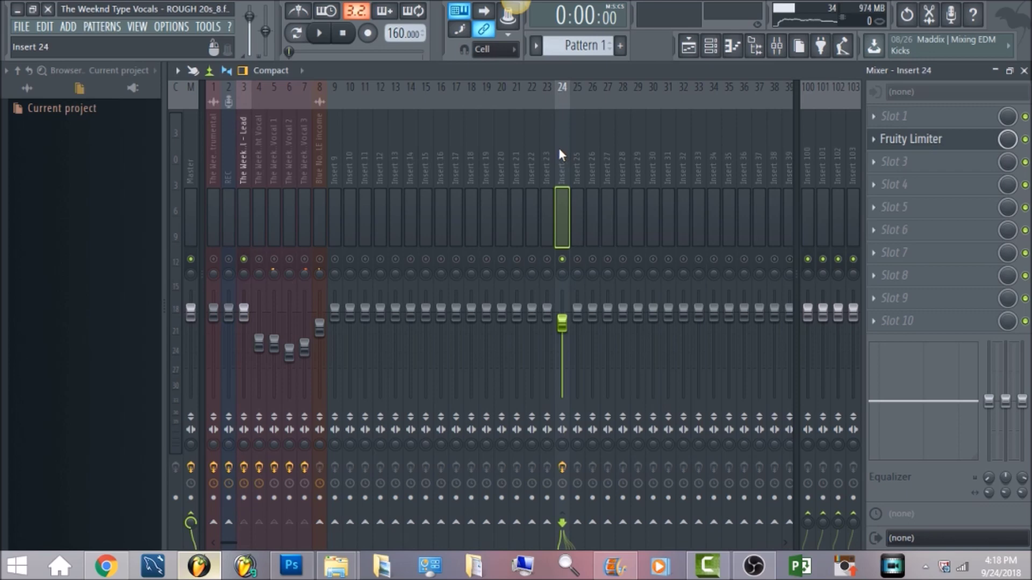
pyautogui.click(245, 152)
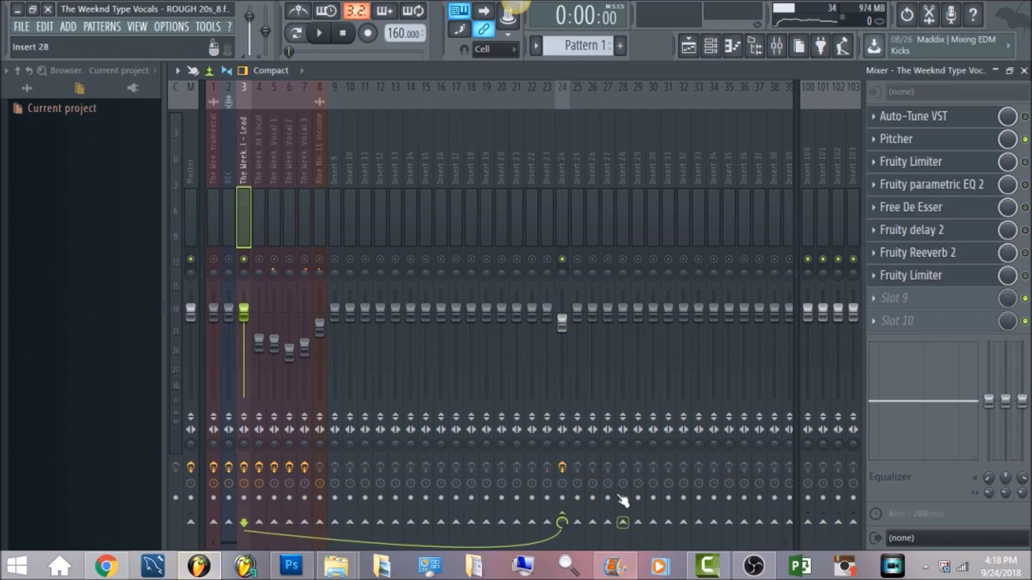
pyautogui.rightClick(580, 526)
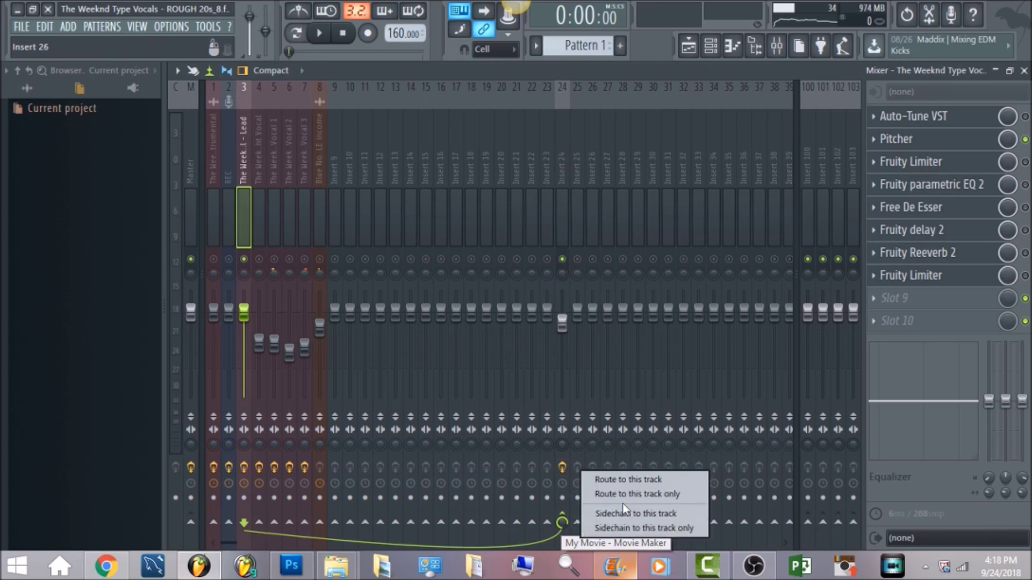
pyautogui.press('Escape')
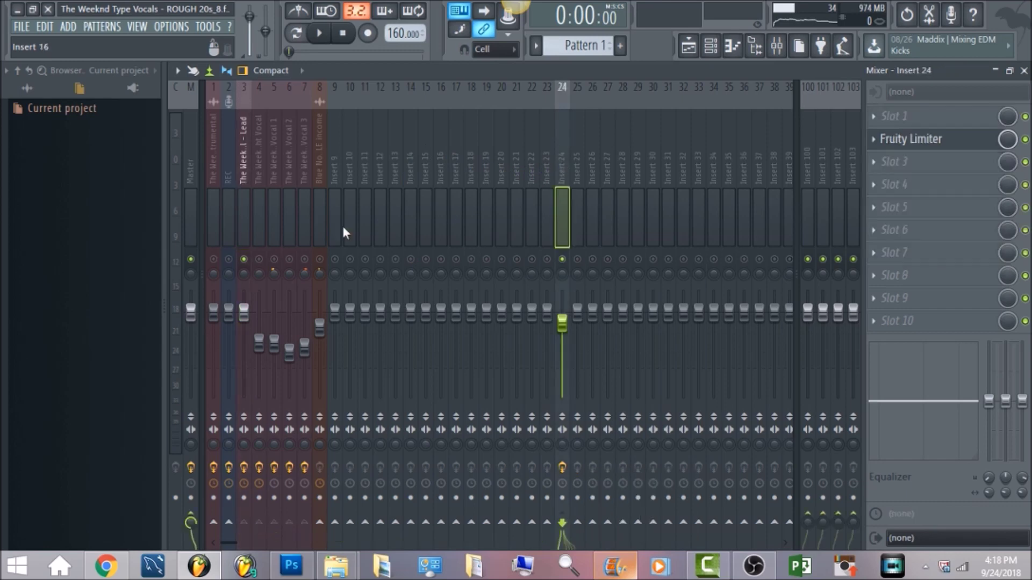
# Check a harmony vocal's routing to Insert 24 and review the Fruity Limiter settings on that insert.
pyautogui.click(282, 178)
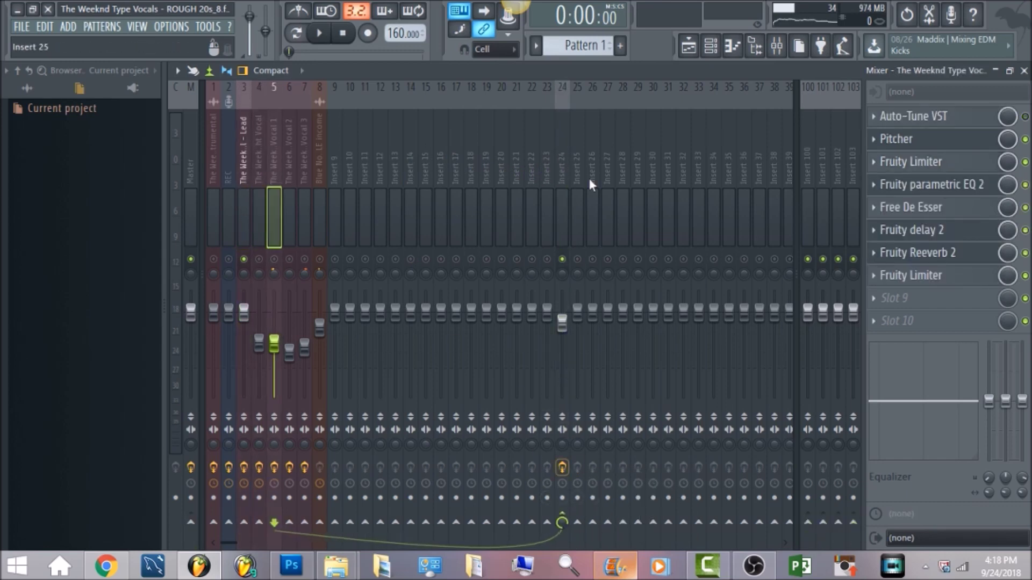
pyautogui.click(563, 156)
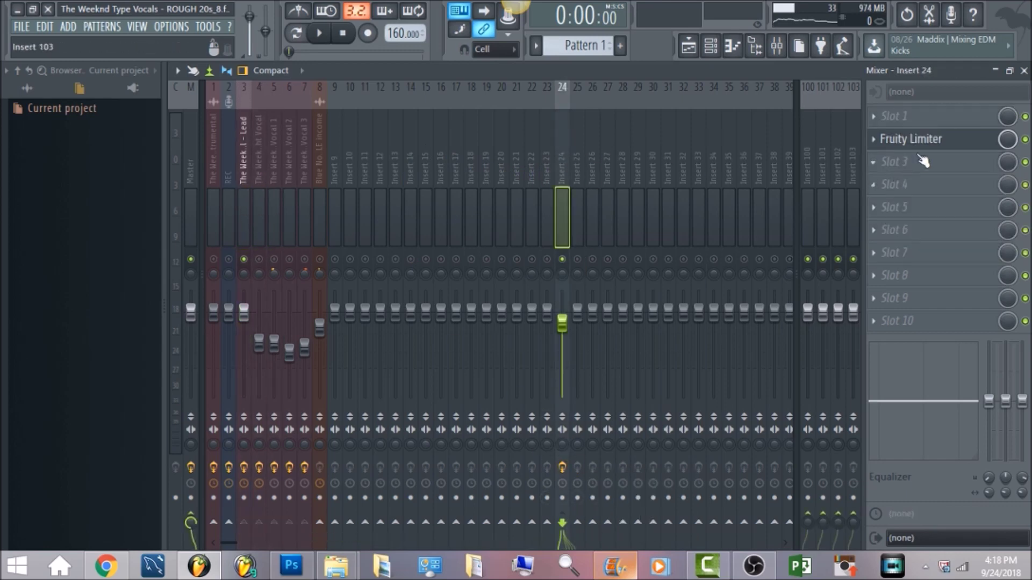
pyautogui.click(940, 147)
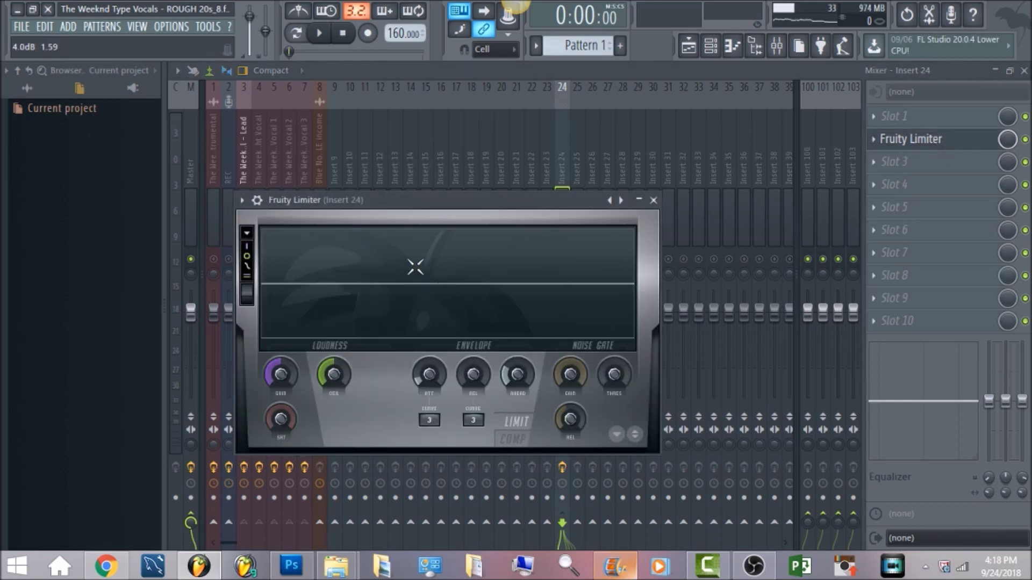
pyautogui.press('Escape')
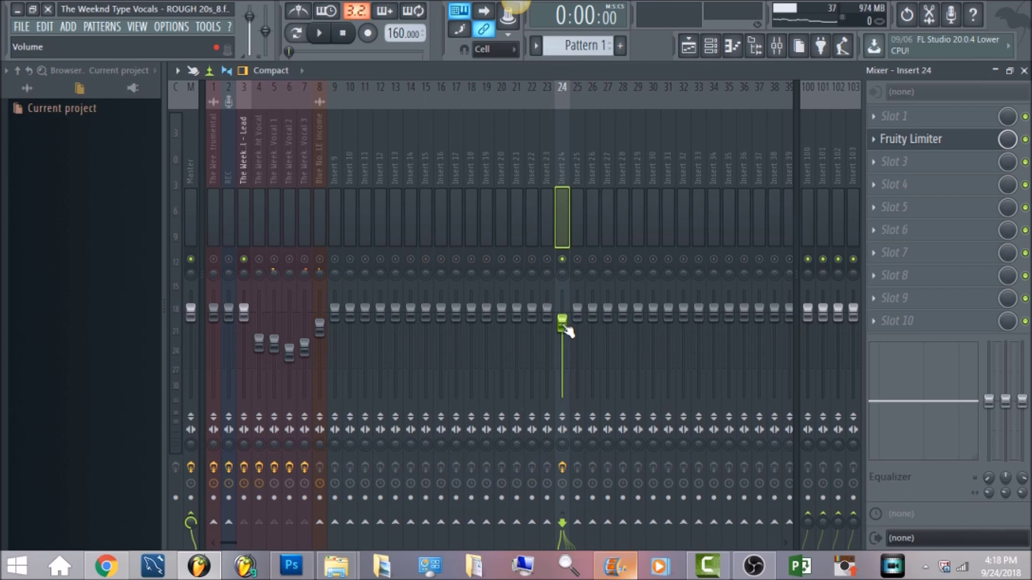
# Open Pitcher on the lead vocal track to review its settings and briefly play the song.
pyautogui.click(246, 156)
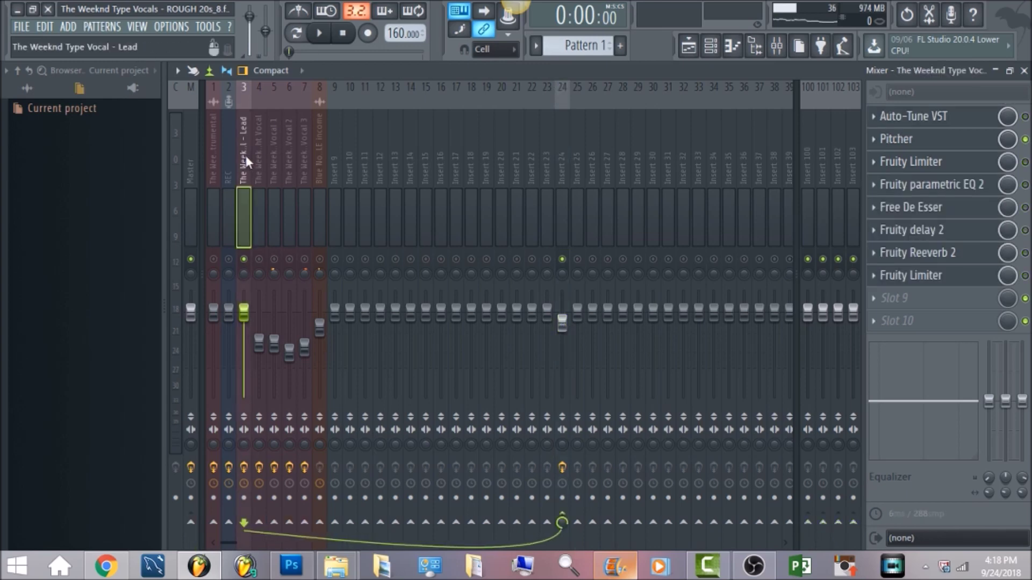
pyautogui.click(945, 141)
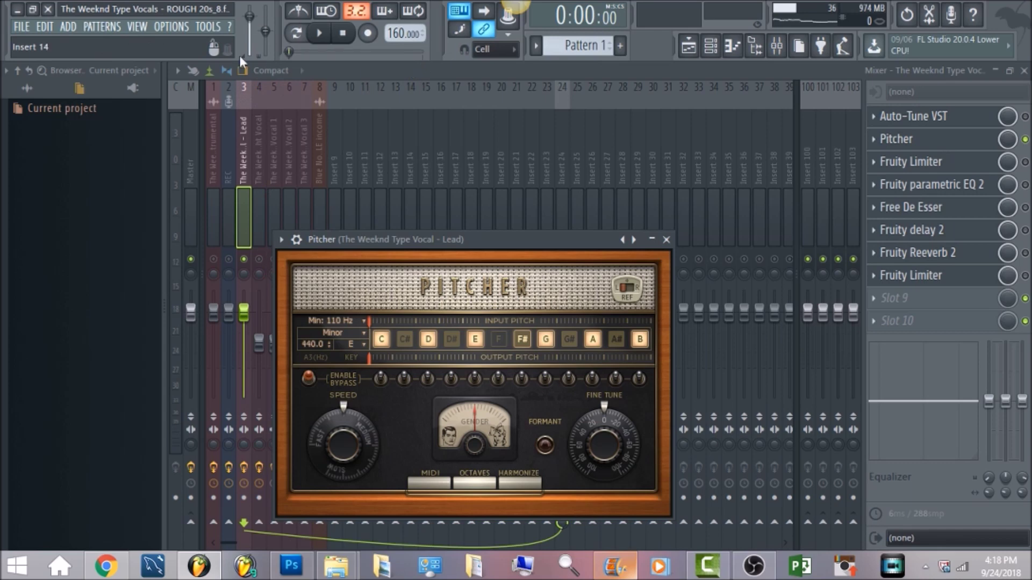
pyautogui.click(336, 35)
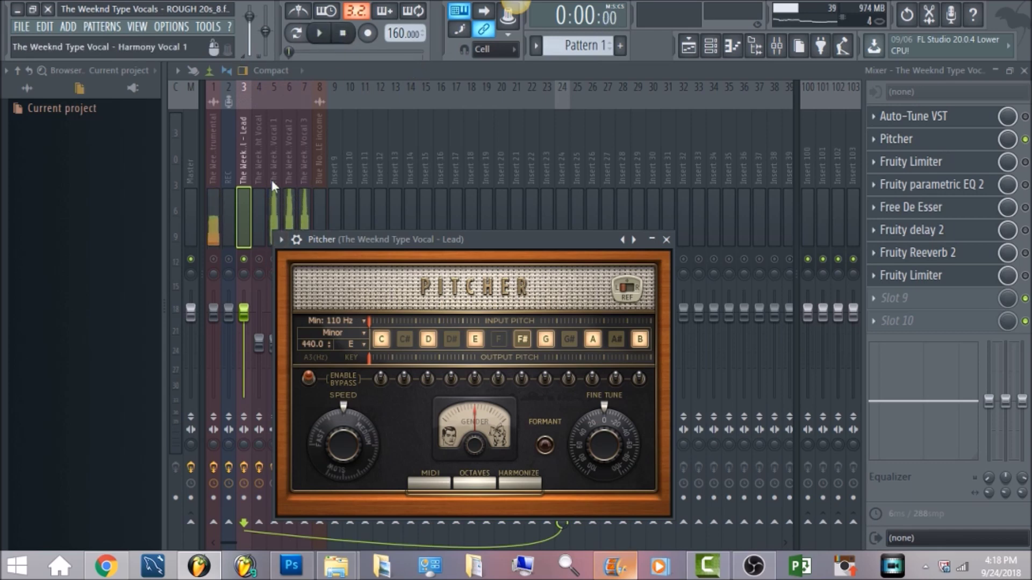
pyautogui.click(276, 148)
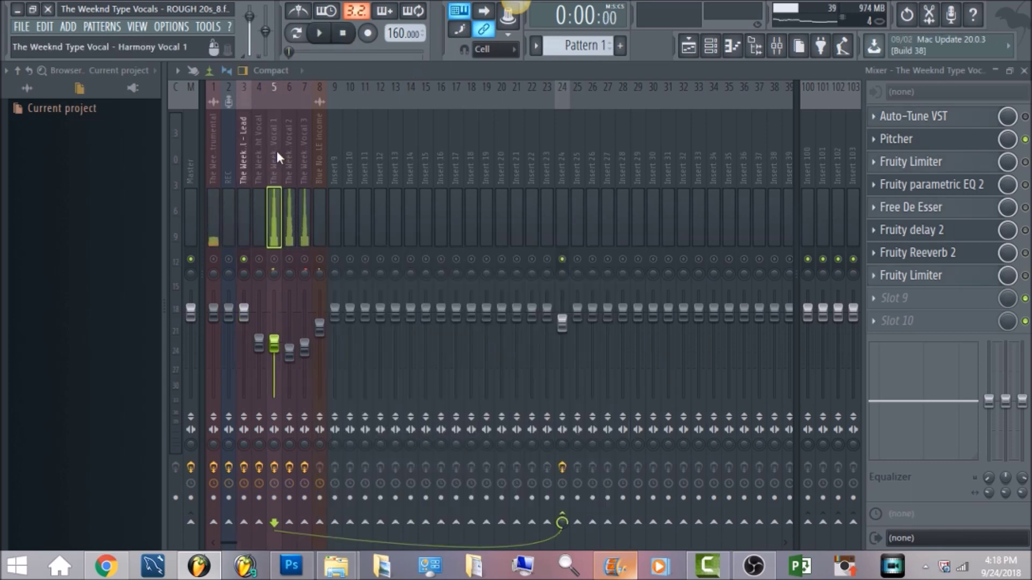
pyautogui.rightClick(275, 259)
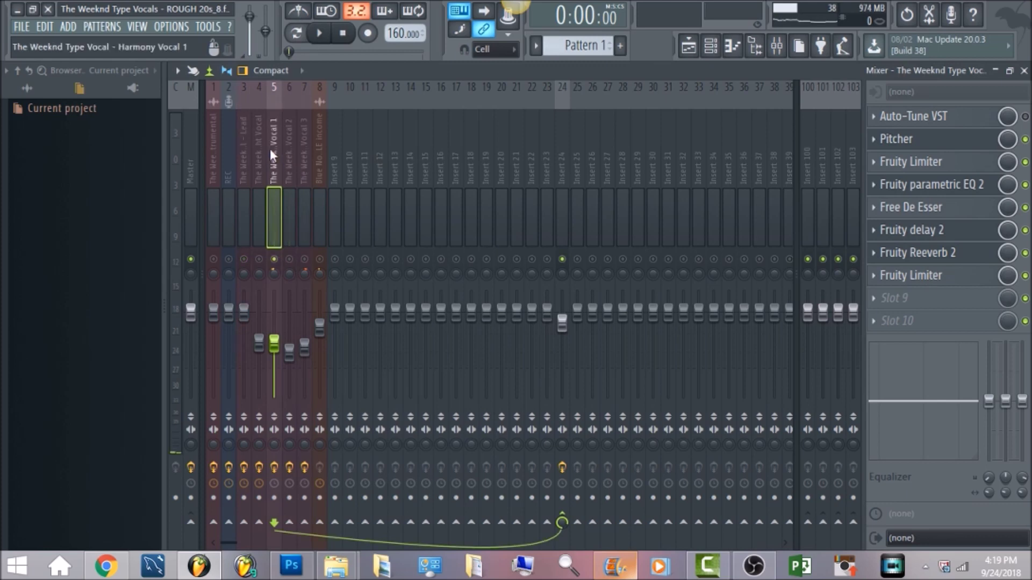
pyautogui.click(246, 193)
pyautogui.rightClick(243, 259)
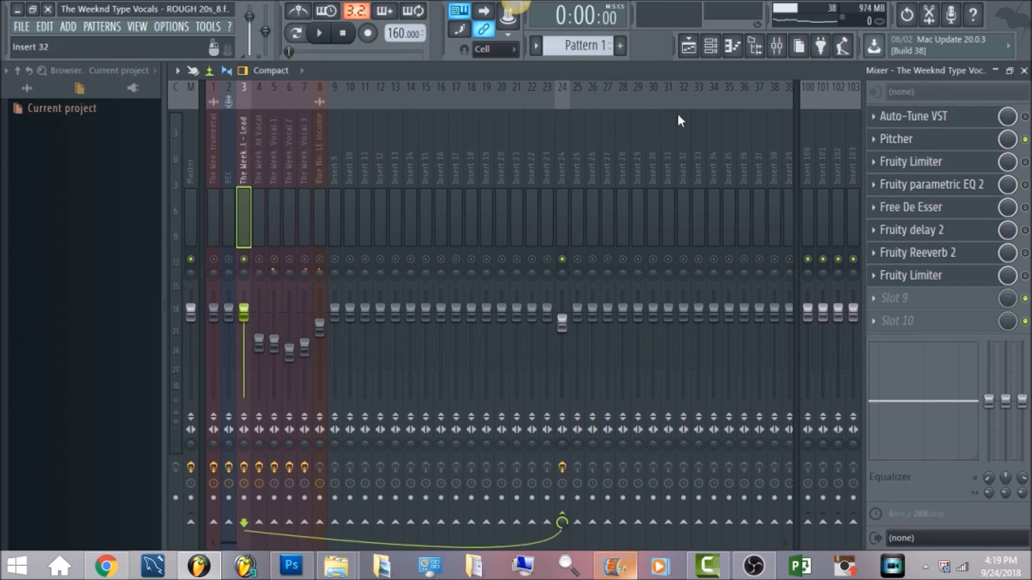
# Select bars 9 to 25 in the Playlist as the playback range and return to the mixer.
pyautogui.click(688, 48)
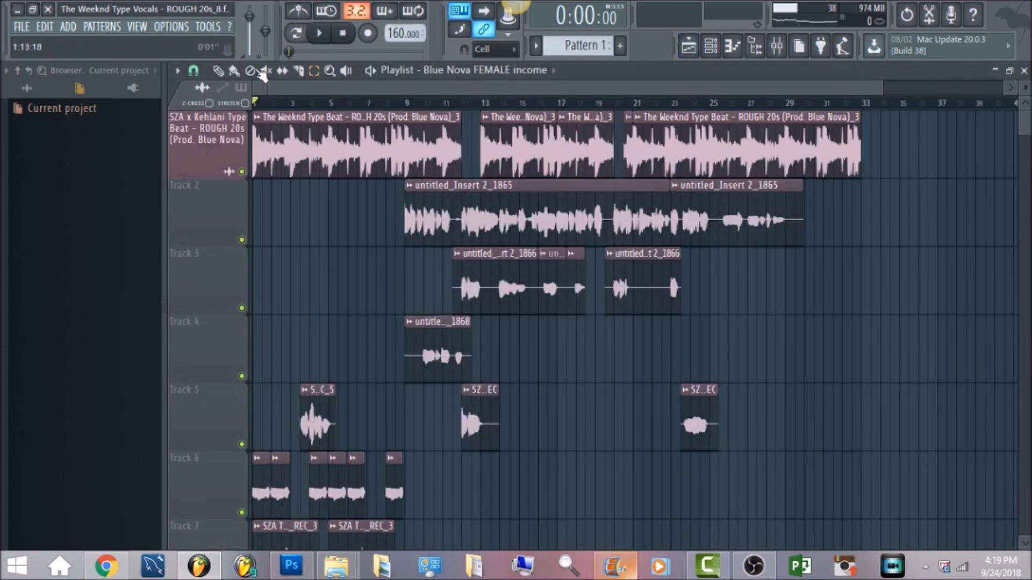
pyautogui.moveTo(407, 123); pyautogui.dragTo(718, 203)
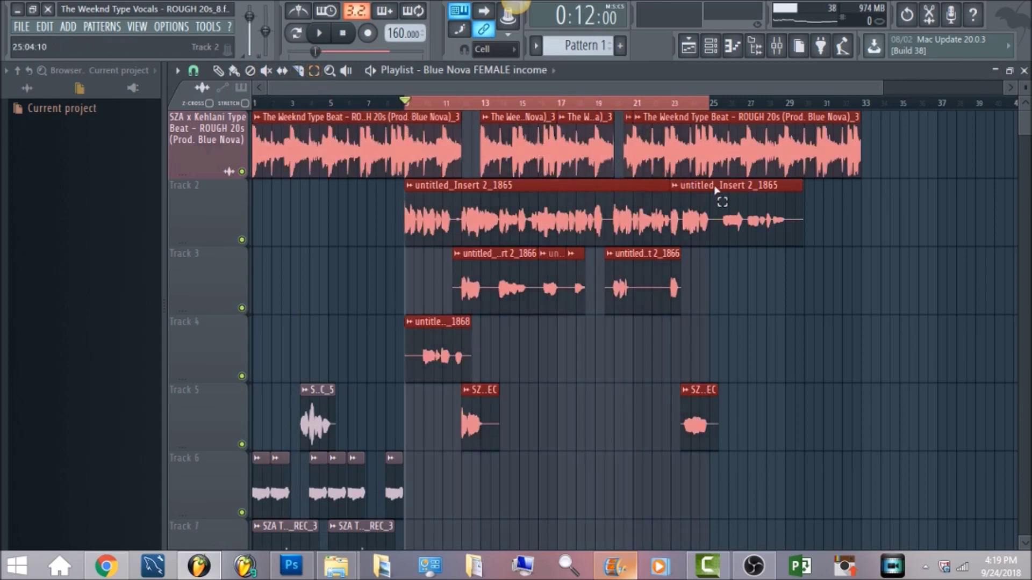
pyautogui.click(776, 47)
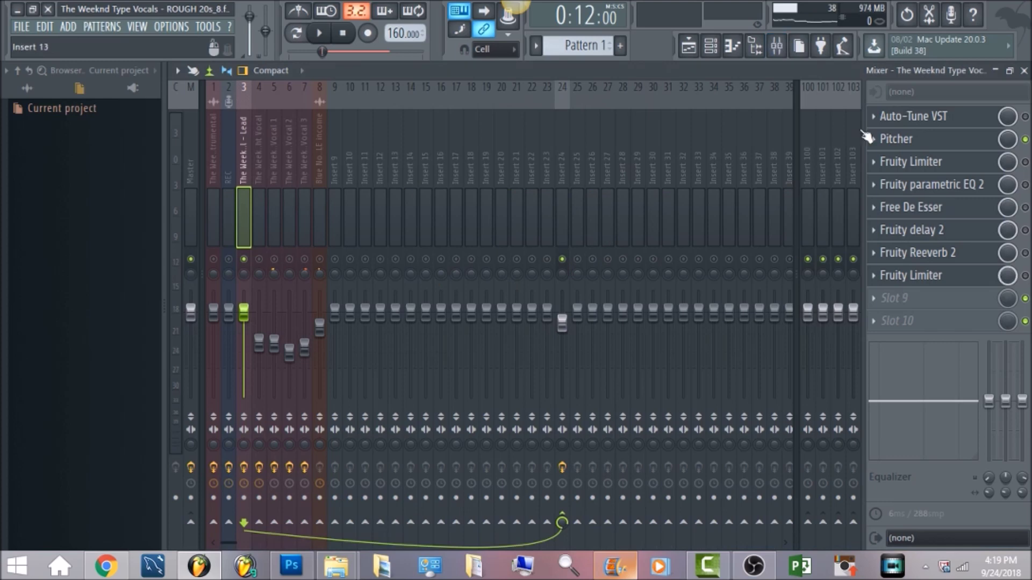
# Open Pitcher on the lead vocal track and audition the selected section with only that effect active.
pyautogui.click(961, 146)
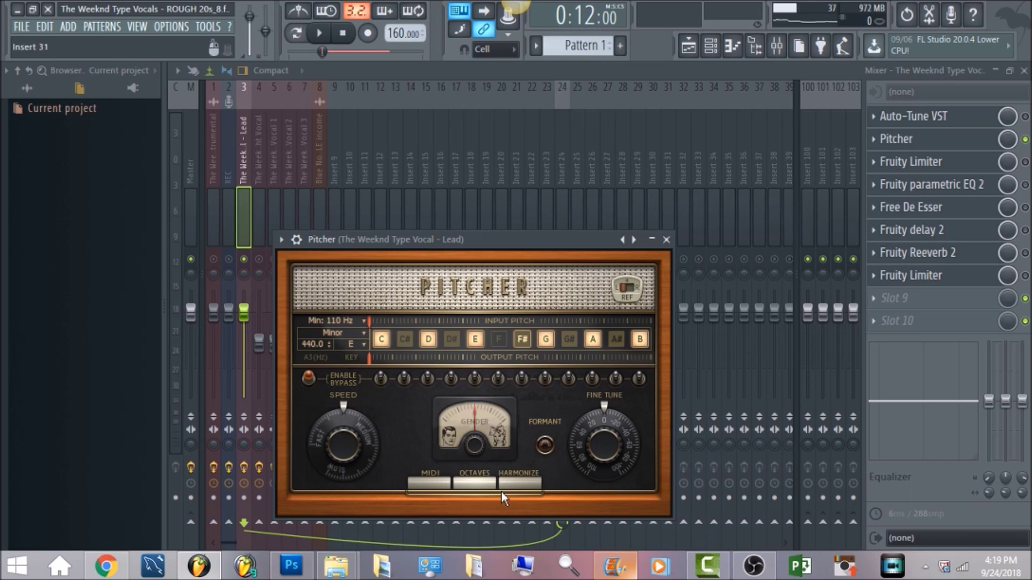
pyautogui.click(319, 33)
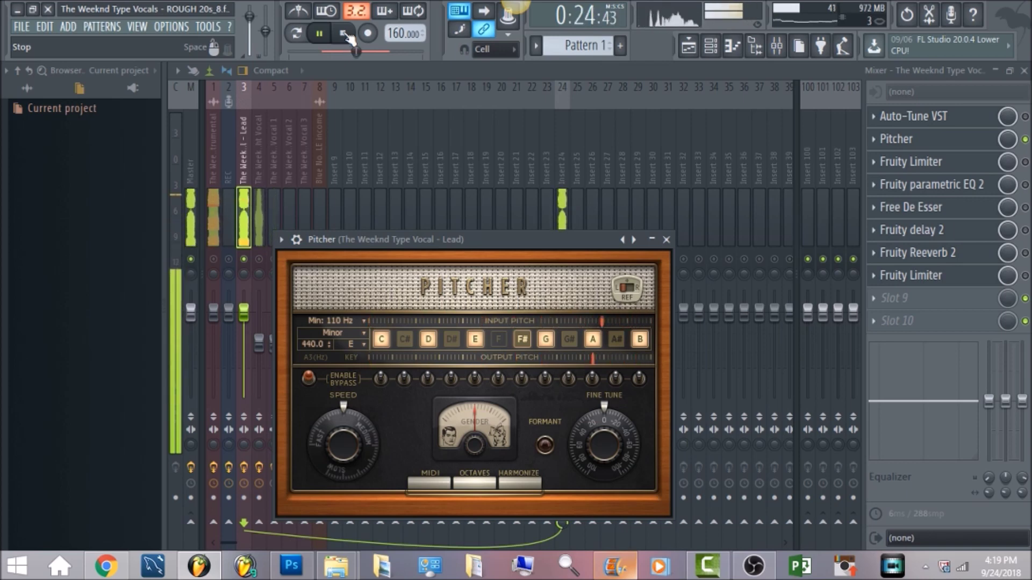
pyautogui.click(344, 34)
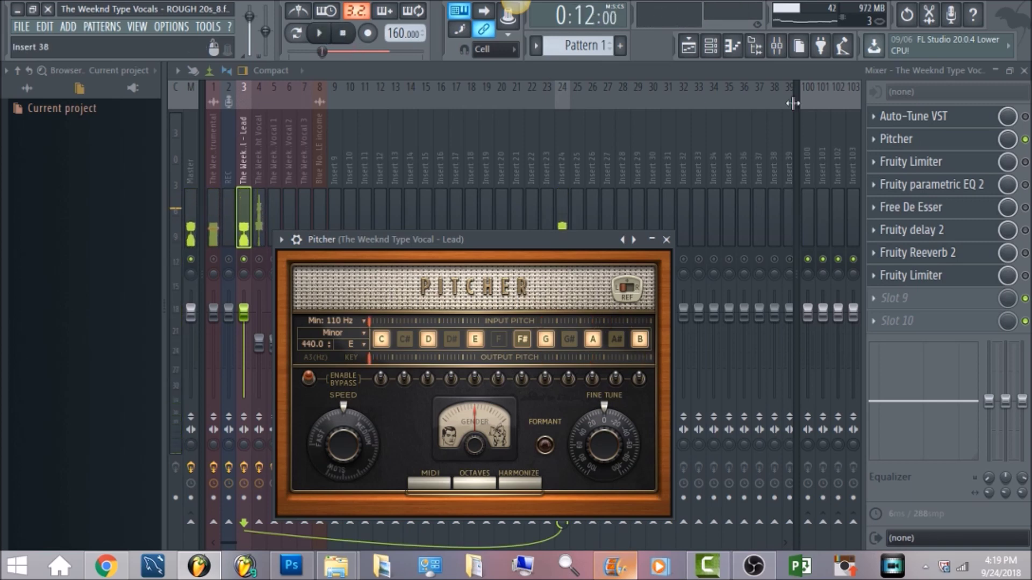
# Enable the first Fruity Limiter on the lead vocal track, open it and audition the selected section.
pyautogui.click(1001, 166)
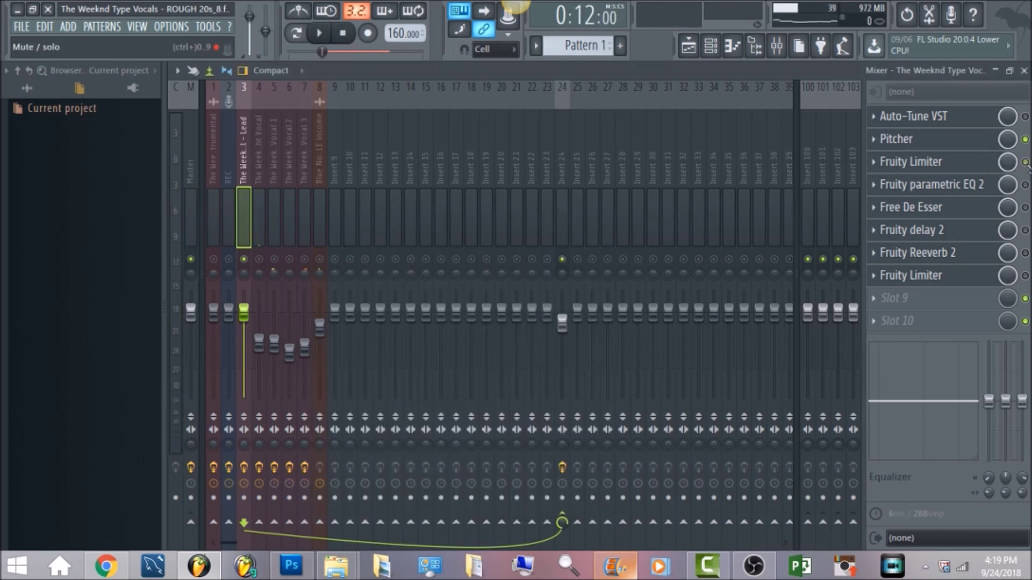
pyautogui.click(982, 168)
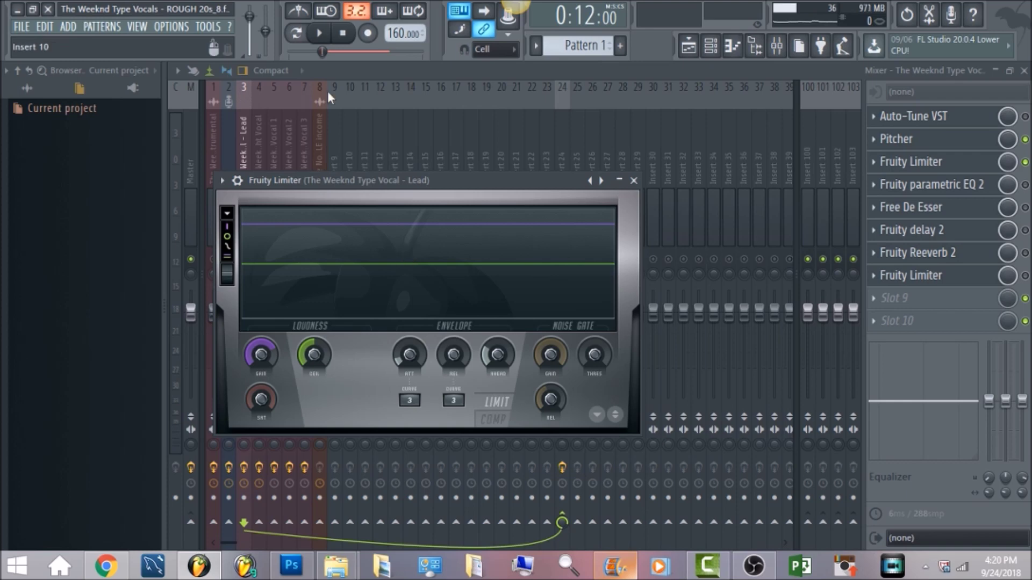
pyautogui.click(318, 36)
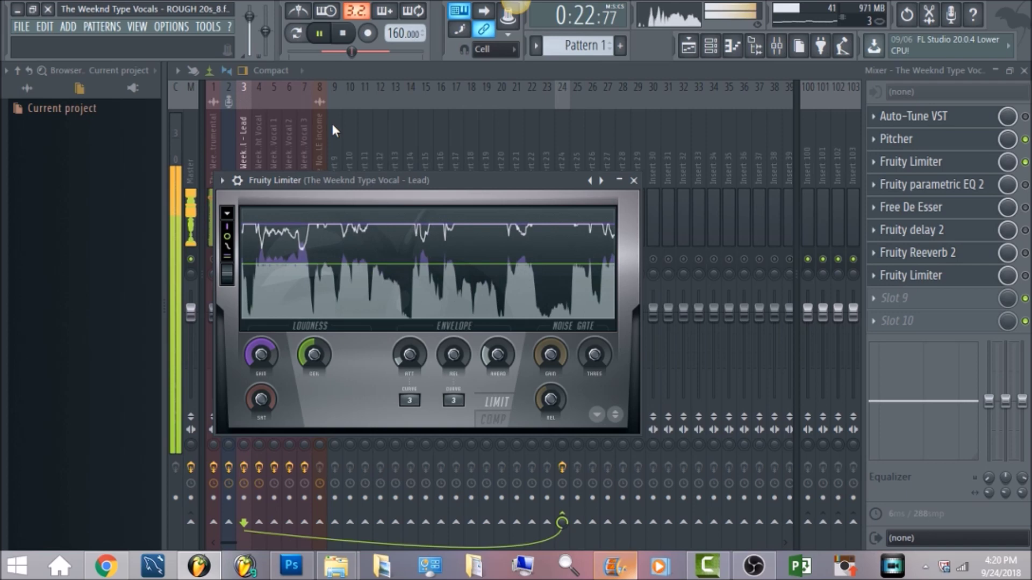
pyautogui.click(345, 35)
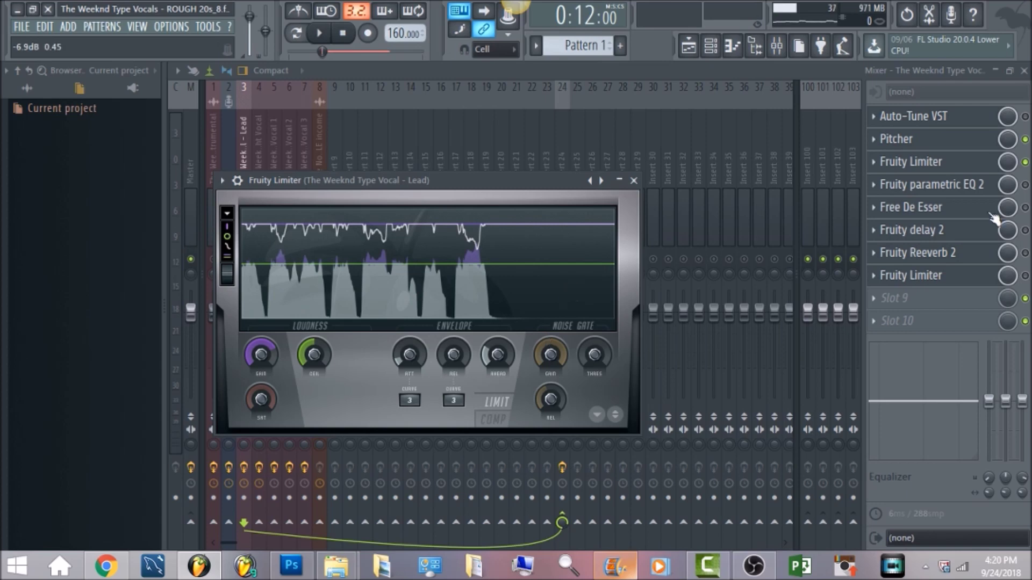
# Enable Fruity parametric EQ 2 on the lead vocal track, open it and audition the selected section.
pyautogui.click(1025, 185)
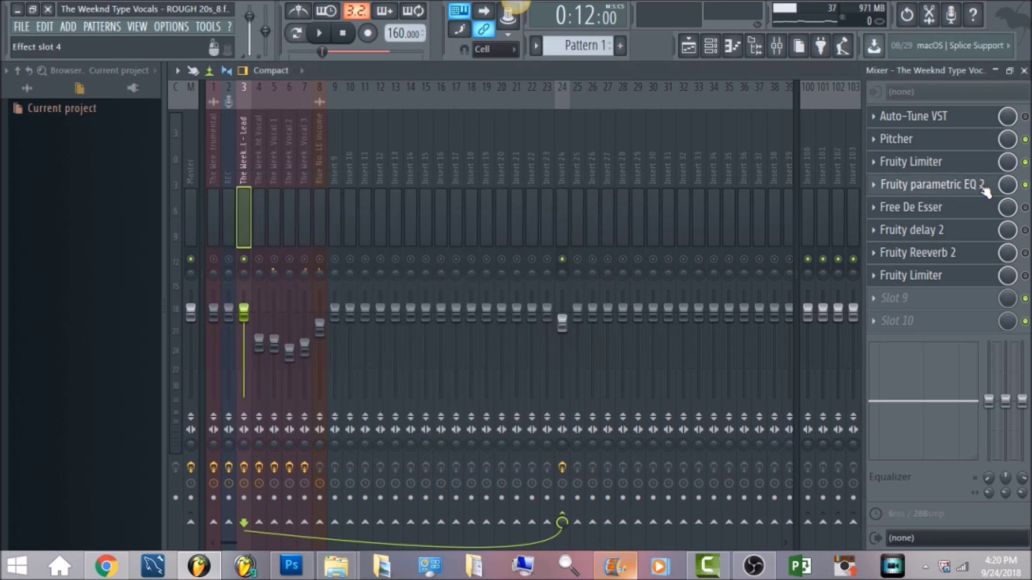
pyautogui.click(981, 186)
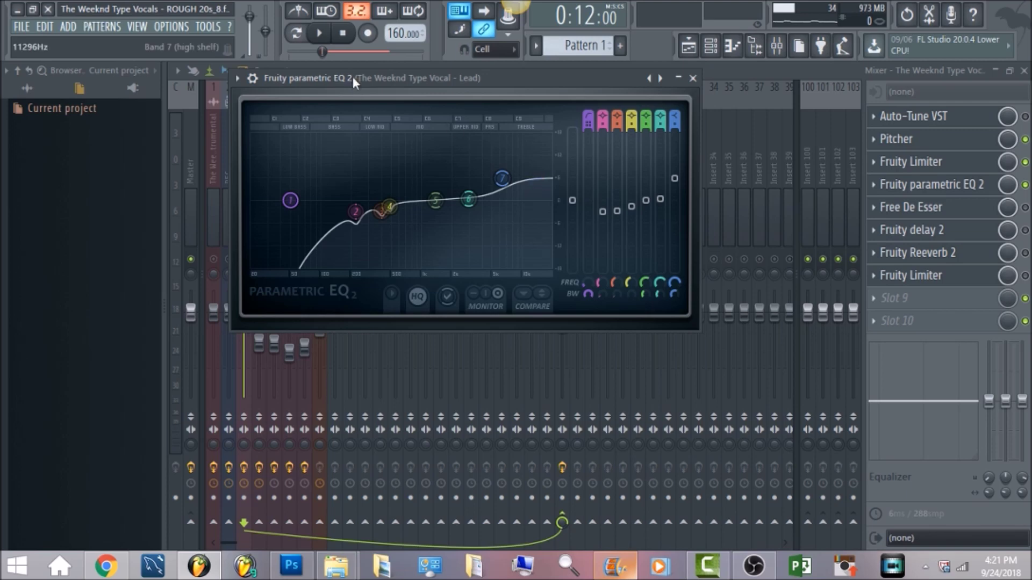
pyautogui.click(320, 34)
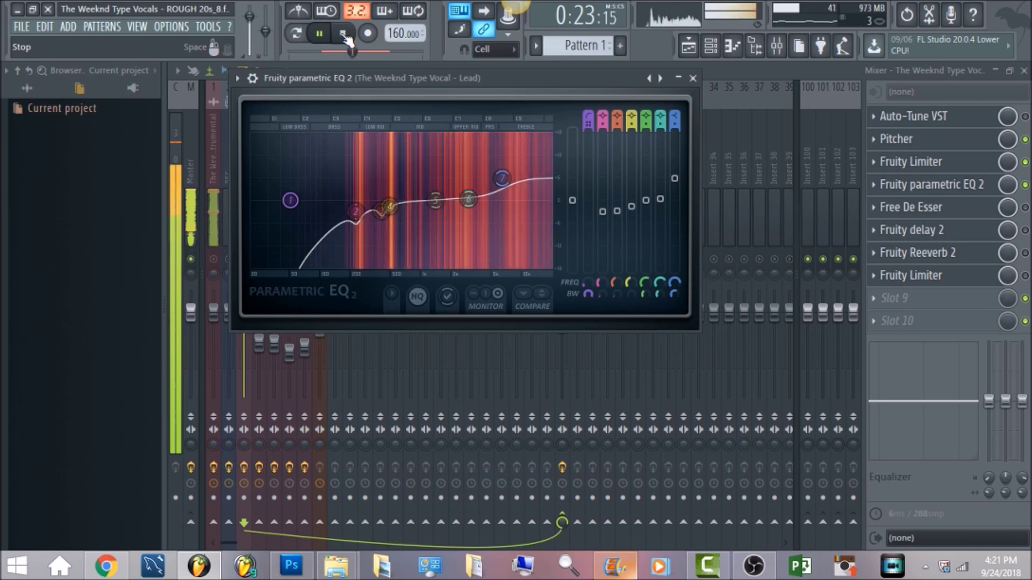
pyautogui.click(343, 35)
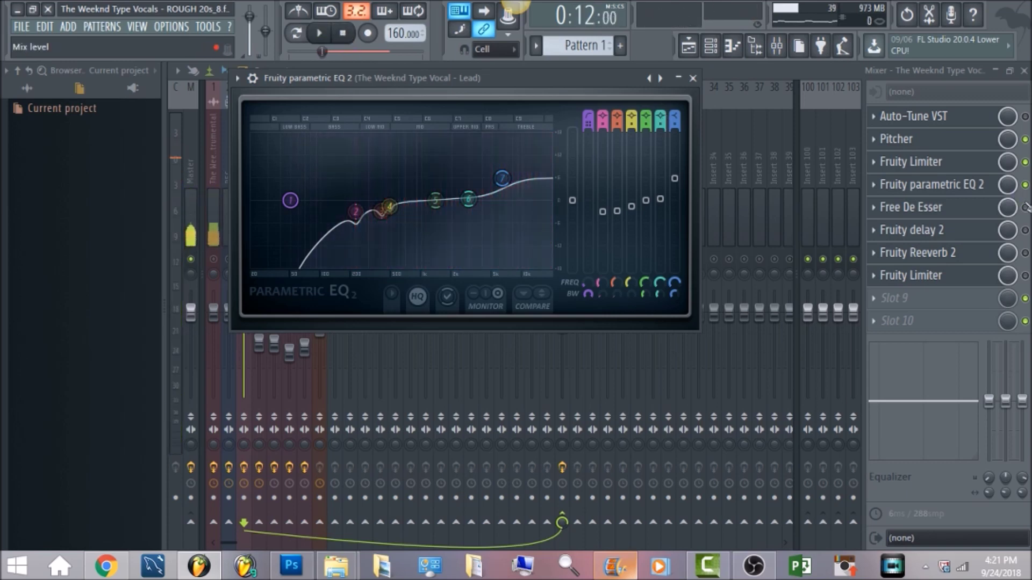
# Enable Free De Esser on the lead vocal track, open it and audition the selected section.
pyautogui.press('Escape')
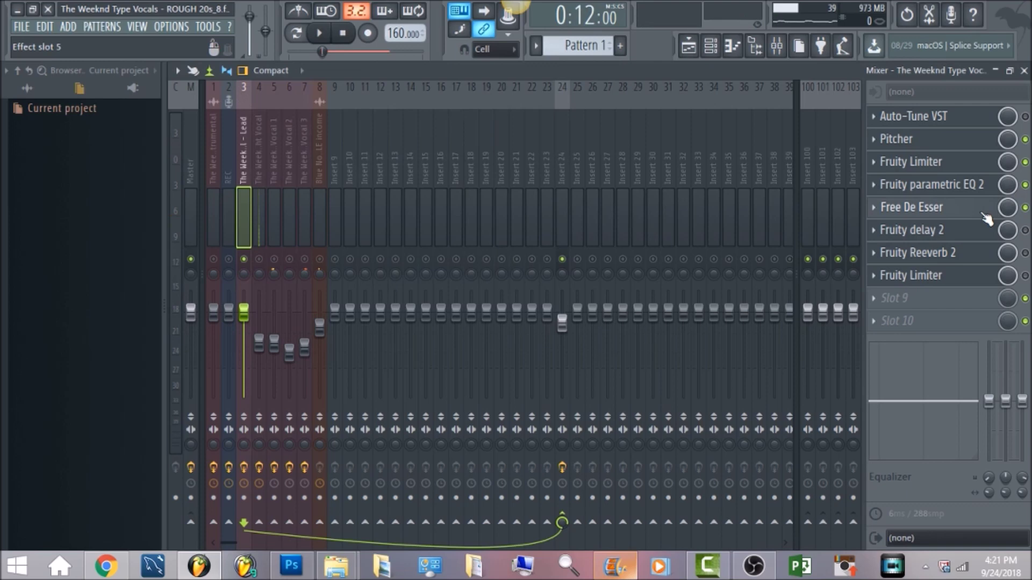
pyautogui.click(985, 214)
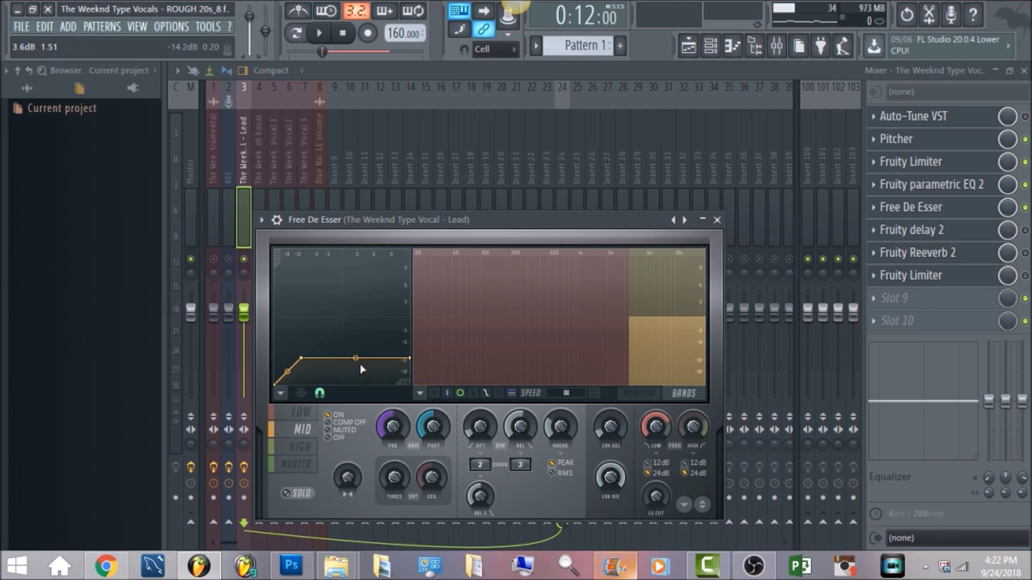
pyautogui.click(320, 41)
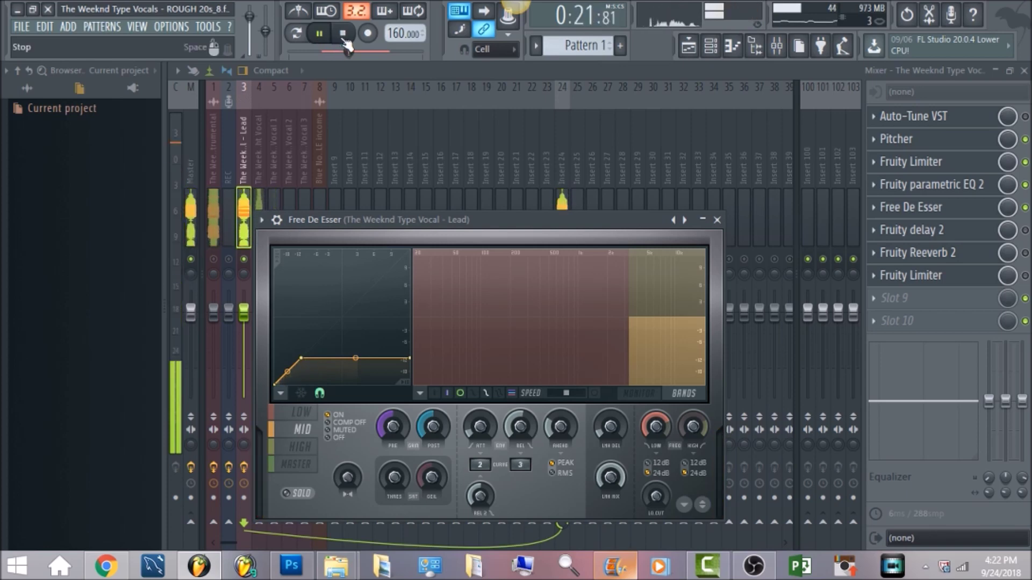
pyautogui.click(343, 34)
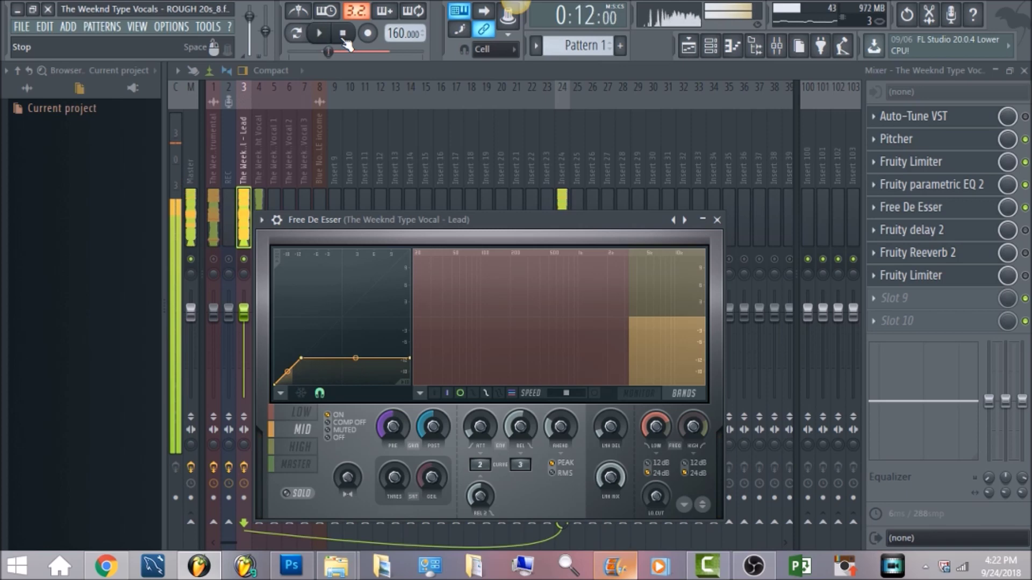
# Enable Fruity delay 2 on the lead vocal track, open it and audition the selected section.
pyautogui.press('Escape')
pyautogui.click(988, 236)
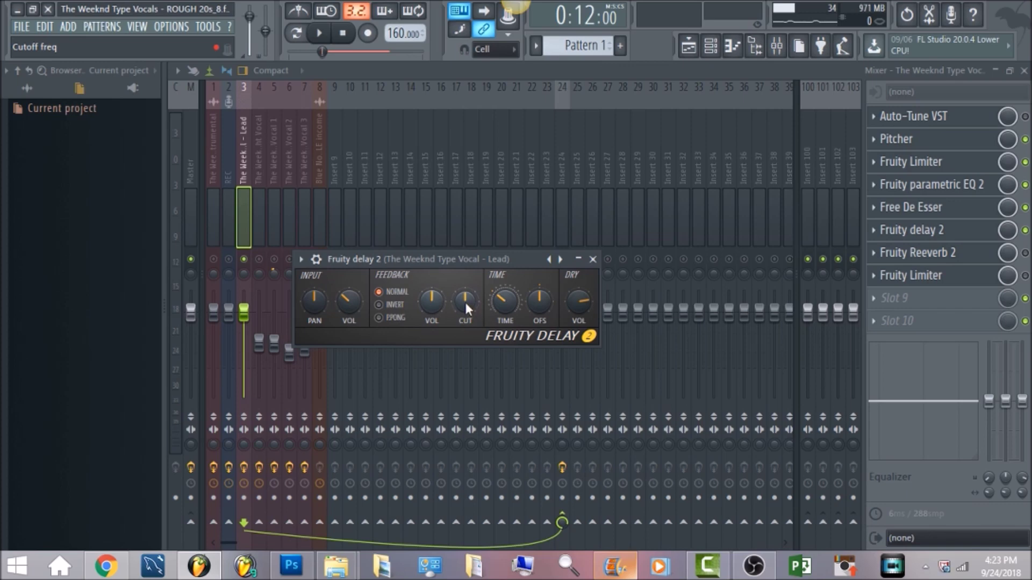
pyautogui.click(321, 34)
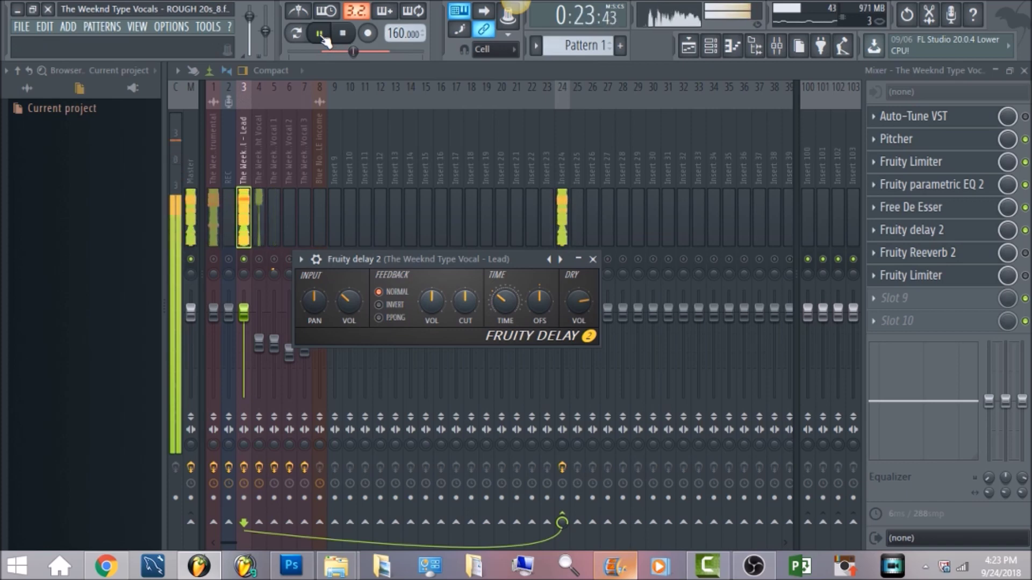
pyautogui.click(342, 33)
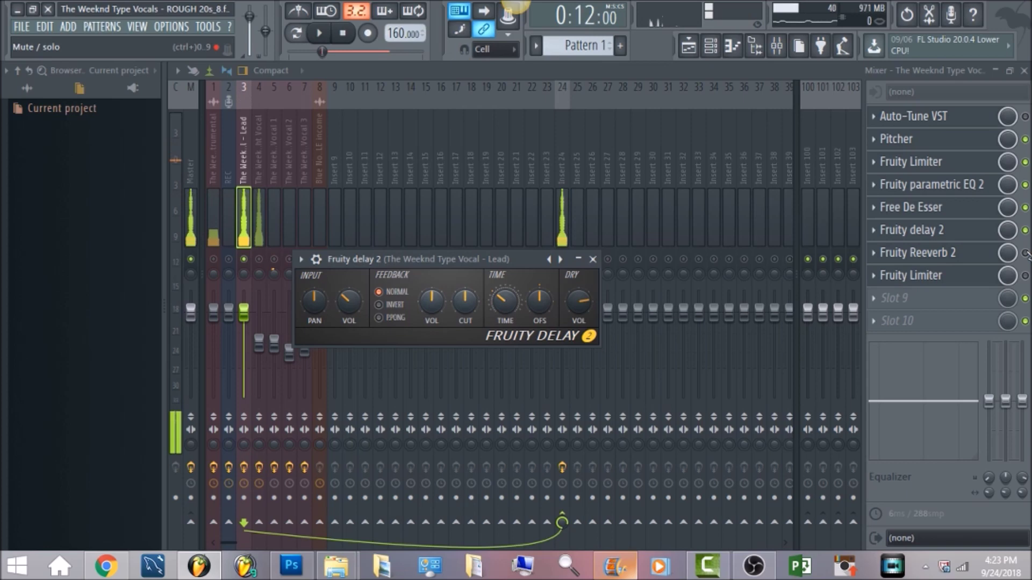
# Enable Fruity Reeverb 2 on the lead vocal track, open it and audition the selected section.
pyautogui.press('Escape')
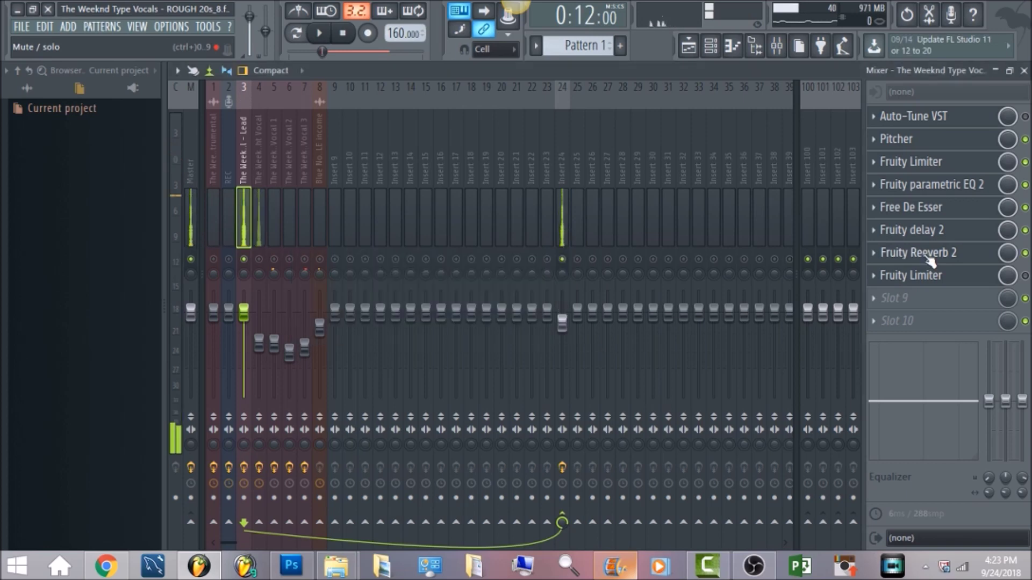
pyautogui.click(929, 261)
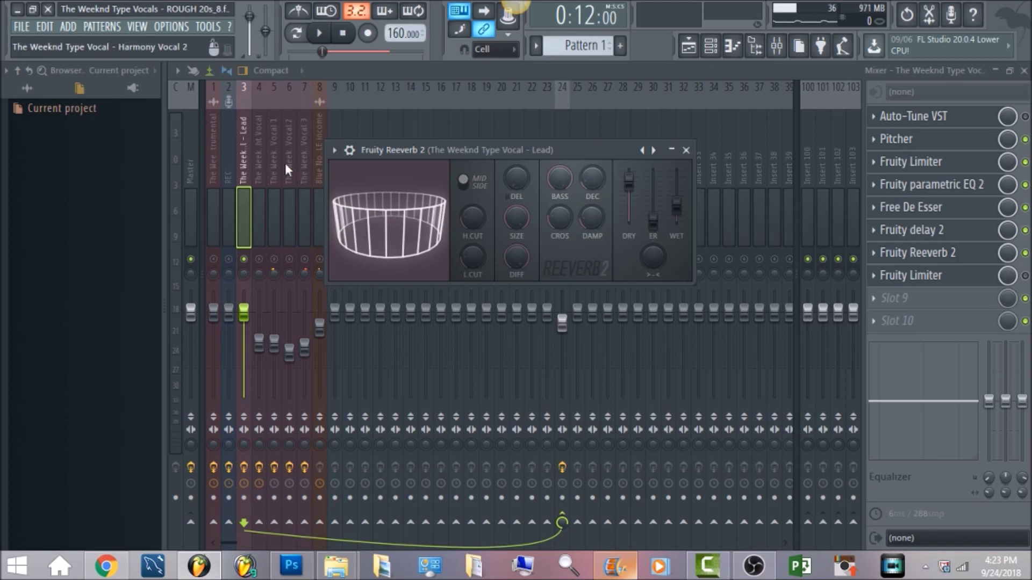
pyautogui.click(322, 34)
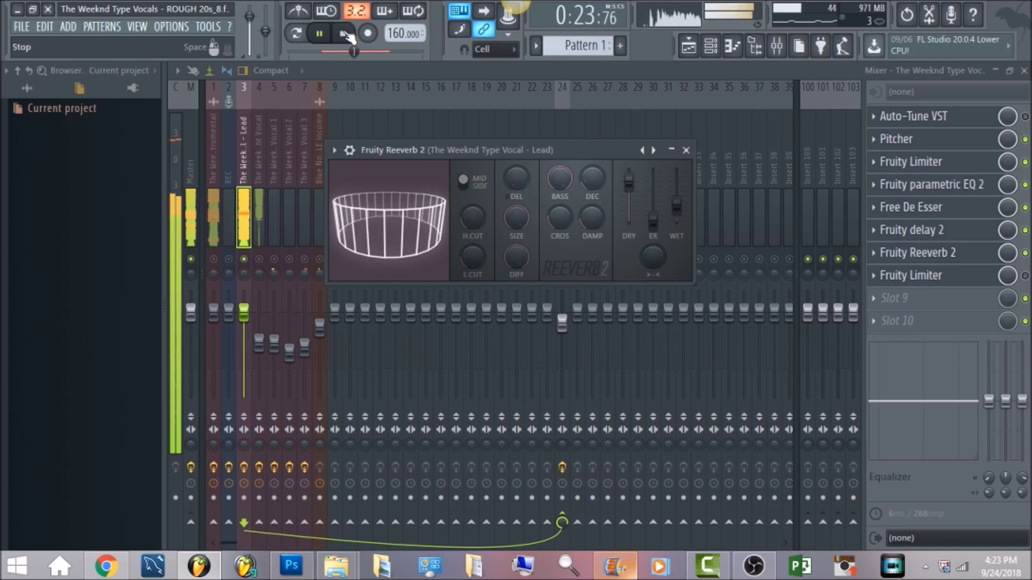
pyautogui.click(345, 34)
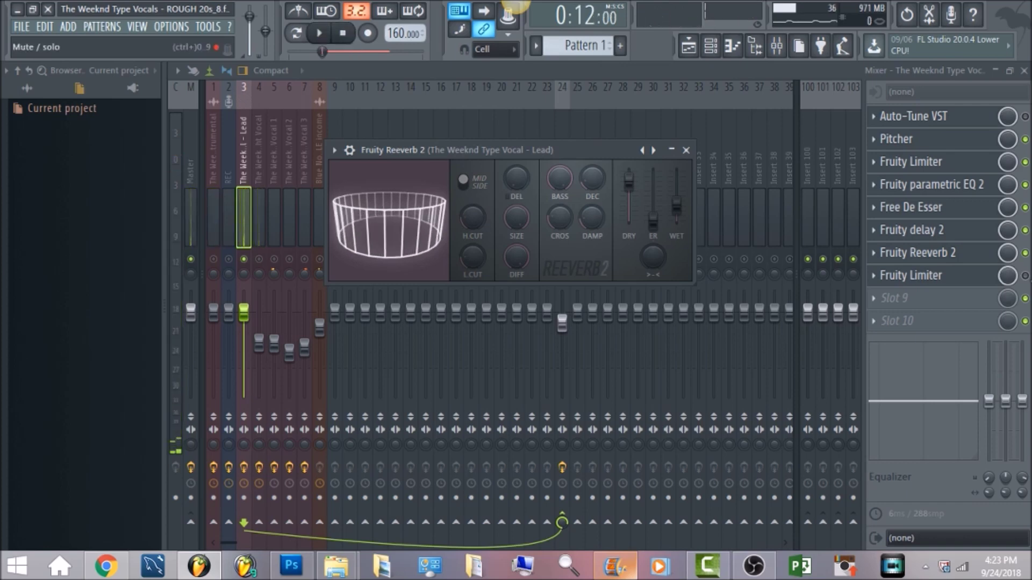
# Enable the last Fruity Limiter on the lead vocal track, open it and audition the selected section.
pyautogui.press('Escape')
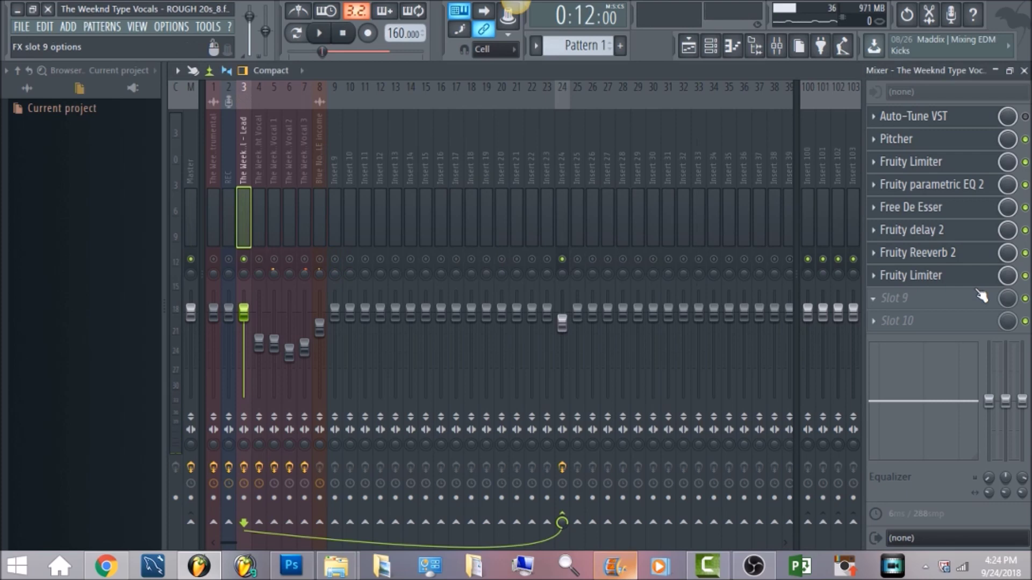
pyautogui.click(982, 284)
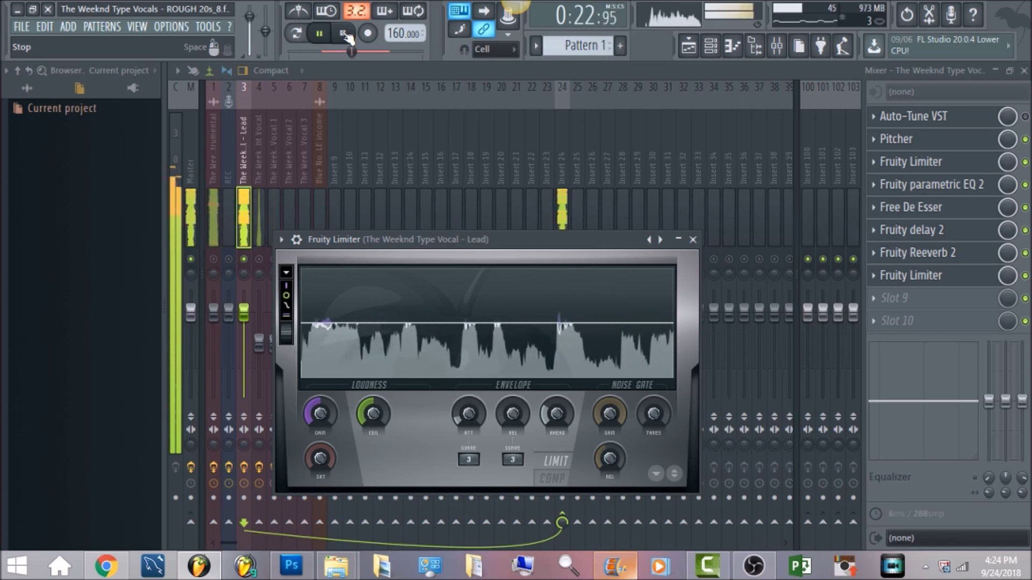
pyautogui.click(344, 34)
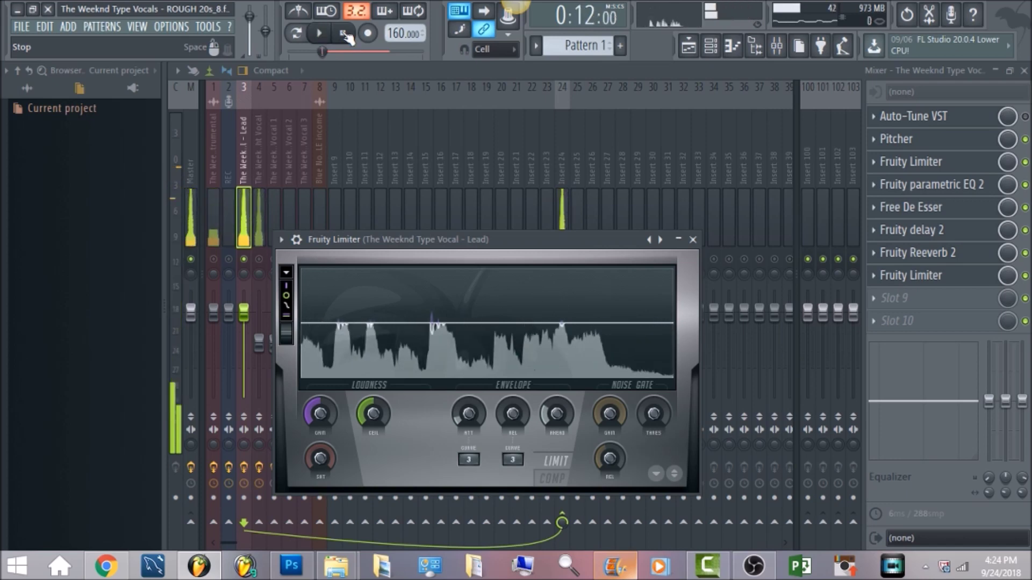
# Unmute the Highlight Vocal track, set bars 1 to 9 in the Playlist as the playback range and return to the mixer.
pyautogui.click(257, 207)
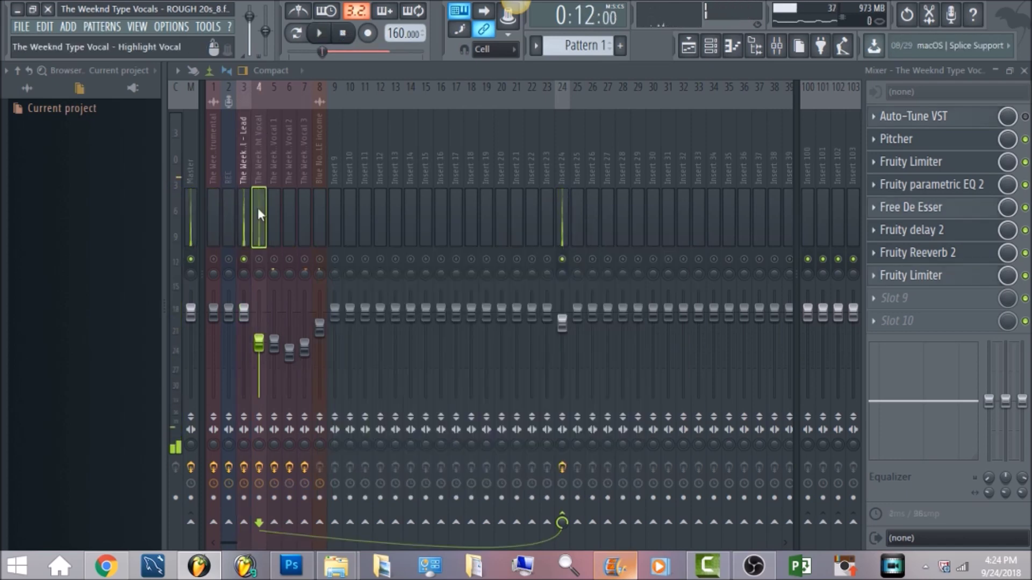
pyautogui.click(262, 260)
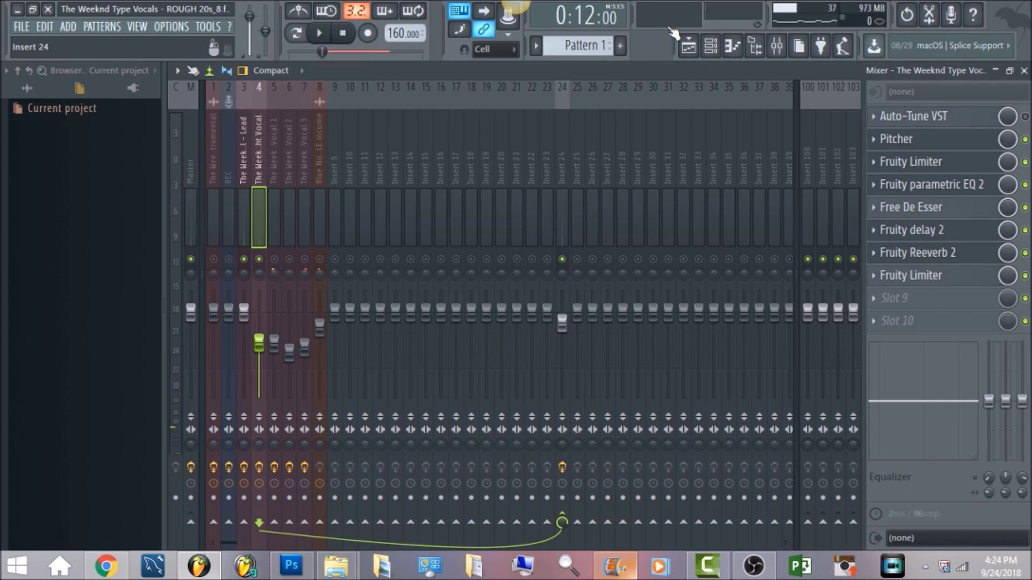
pyautogui.click(689, 47)
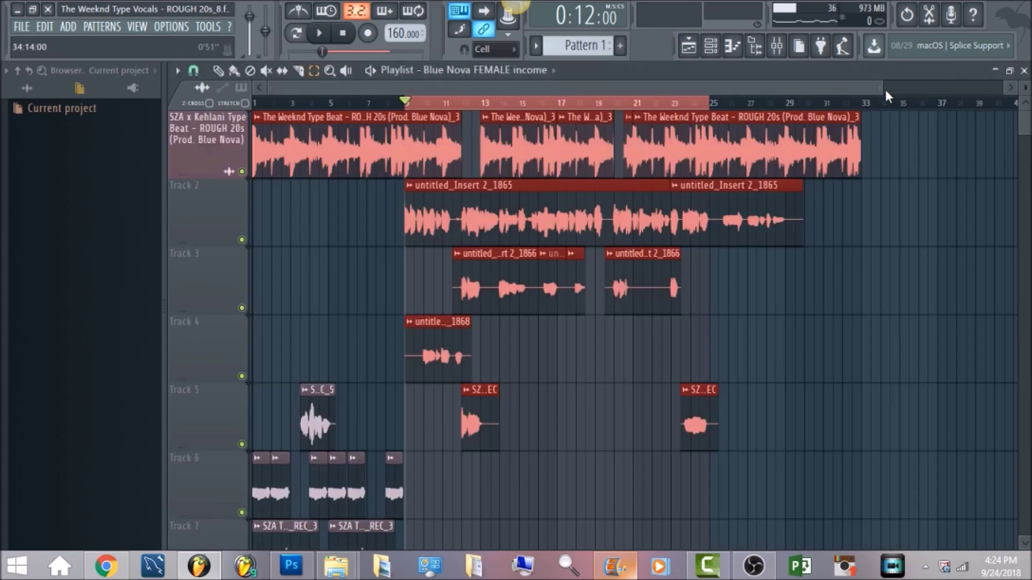
pyautogui.moveTo(885, 87); pyautogui.dragTo(763, 97)
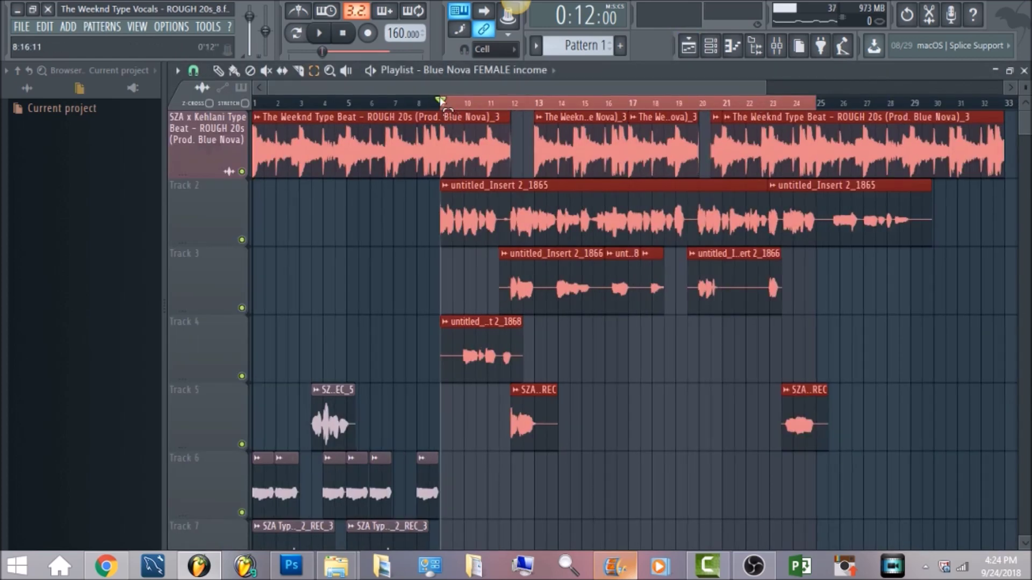
pyautogui.moveTo(444, 103); pyautogui.dragTo(252, 104)
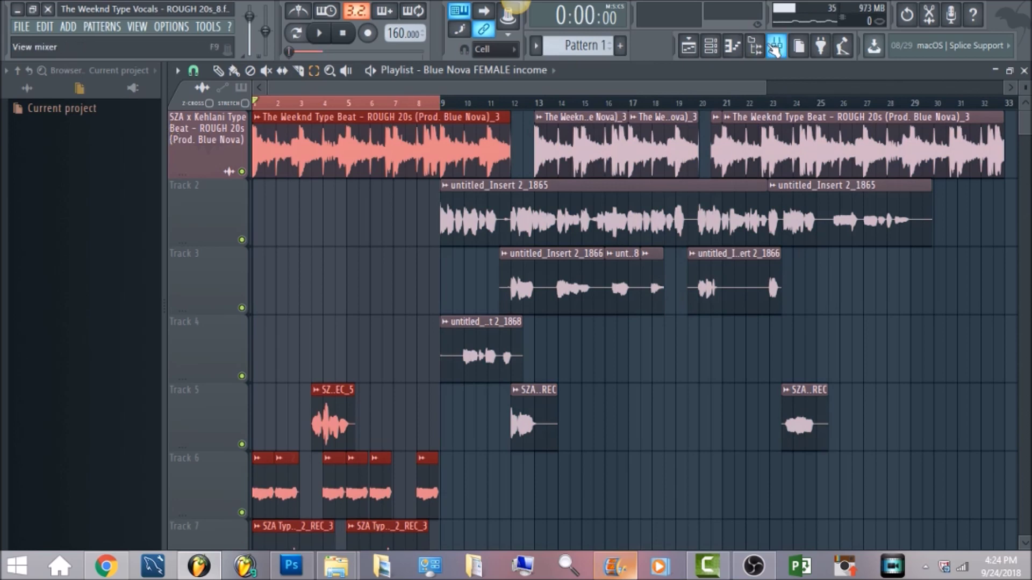
pyautogui.click(776, 46)
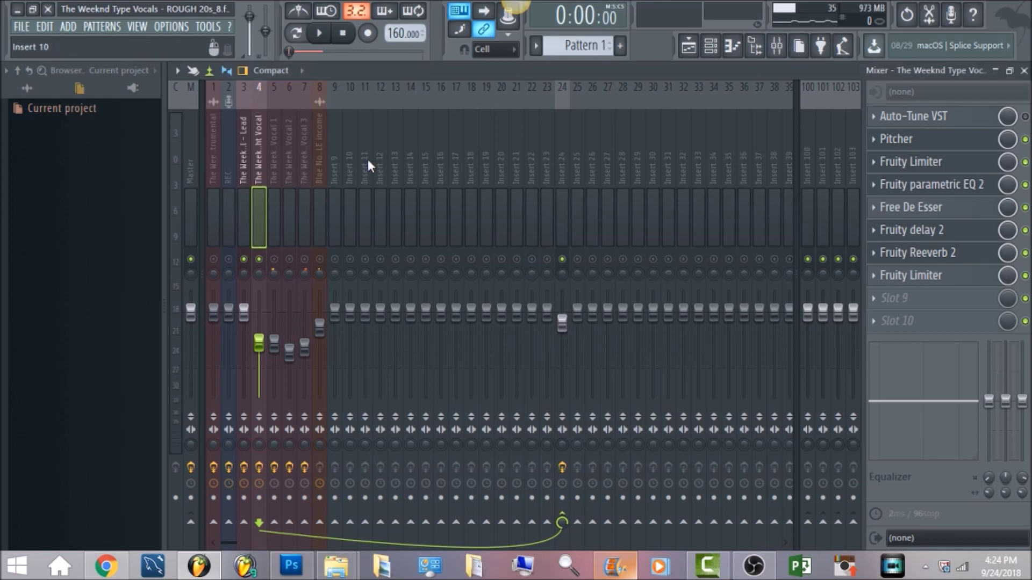
# Briefly play the new range, stop it, and select and unmute the Harmony Vocal 1 track.
pyautogui.press('space')
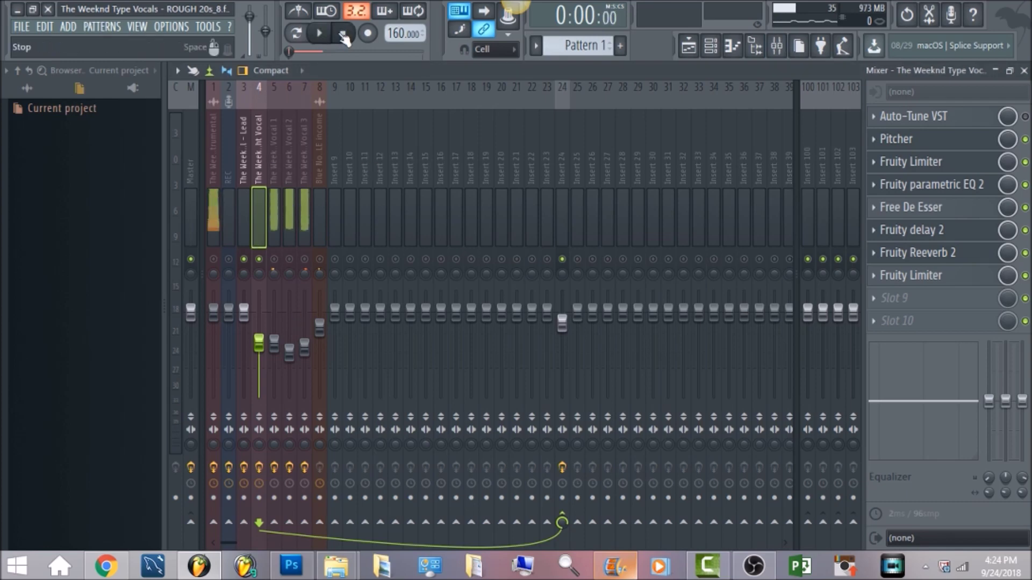
pyautogui.click(343, 37)
pyautogui.click(278, 167)
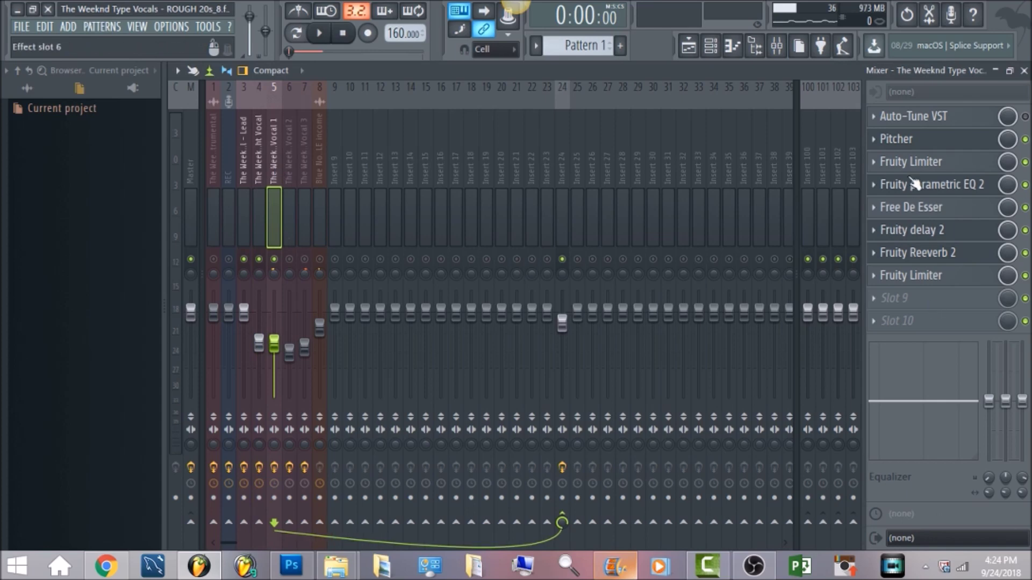
# Look up the option for saving the lead vocal track's mixer state as a preset, without saving.
pyautogui.click(248, 167)
pyautogui.rightClick(248, 167)
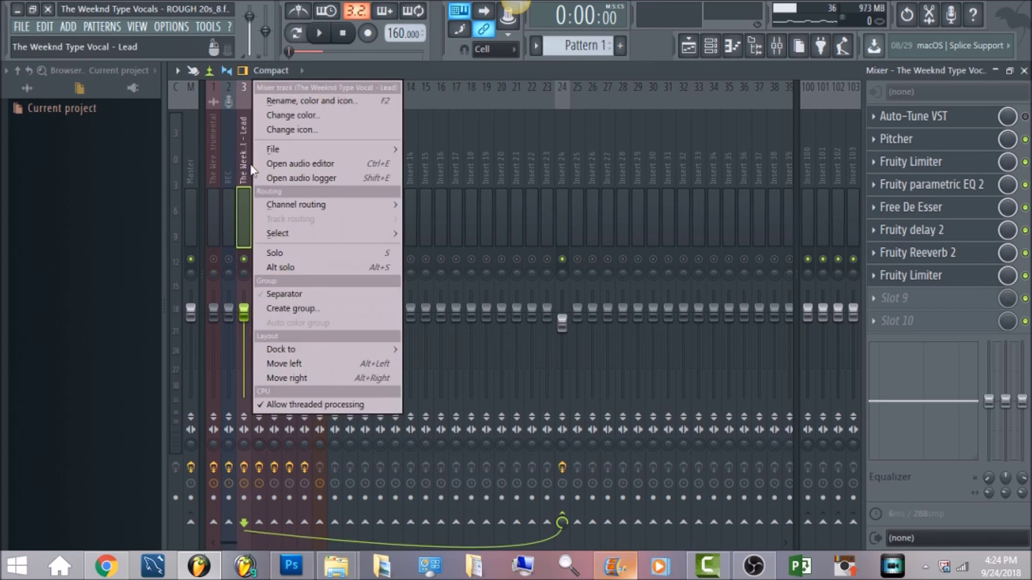
pyautogui.moveTo(295, 156)
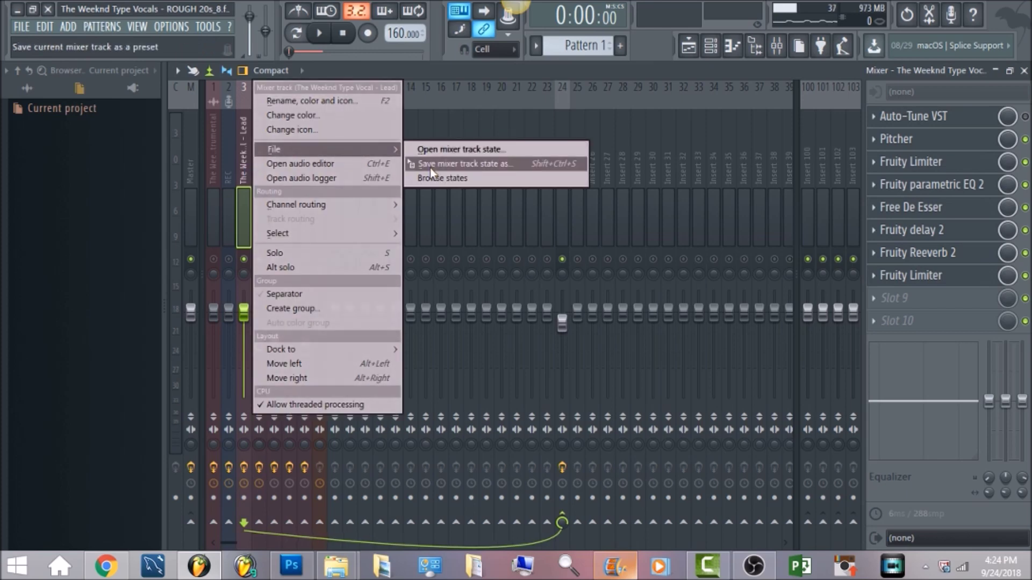
pyautogui.click(500, 66)
# Look up the option for opening a saved mixer track state on Harmony Vocal 1, without loading one.
pyautogui.click(273, 165)
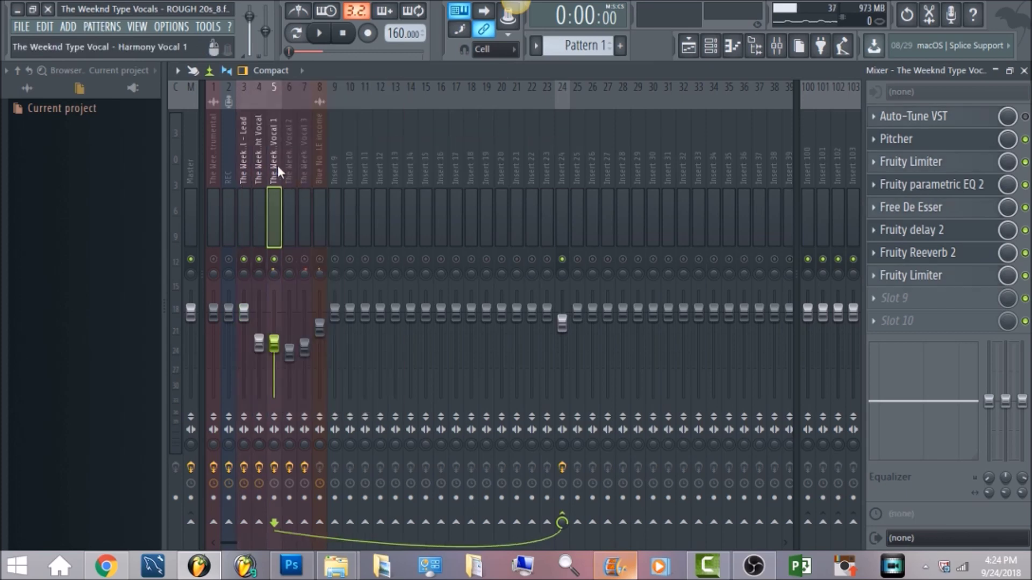
pyautogui.rightClick(276, 164)
pyautogui.moveTo(451, 149)
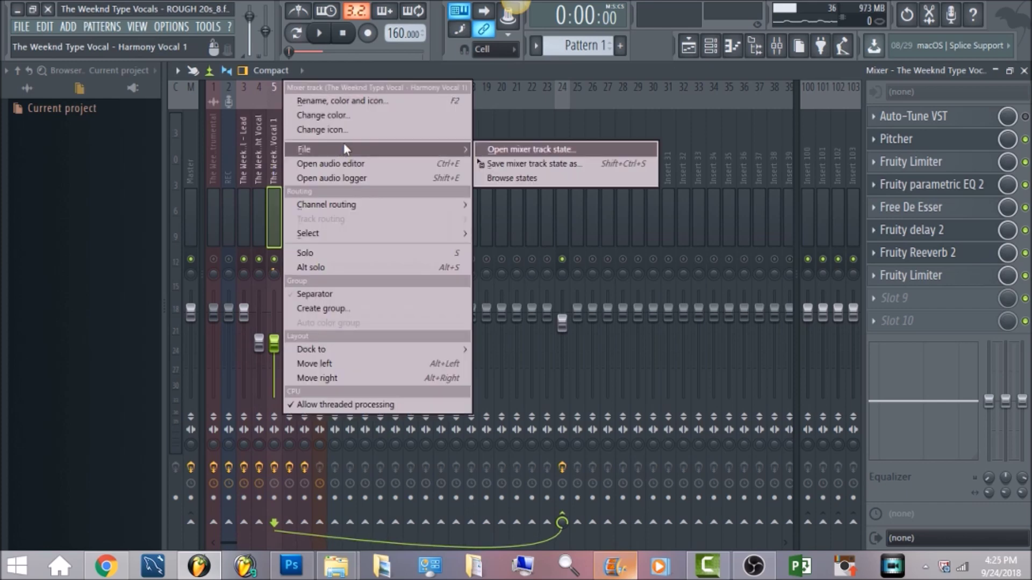
pyautogui.click(519, 74)
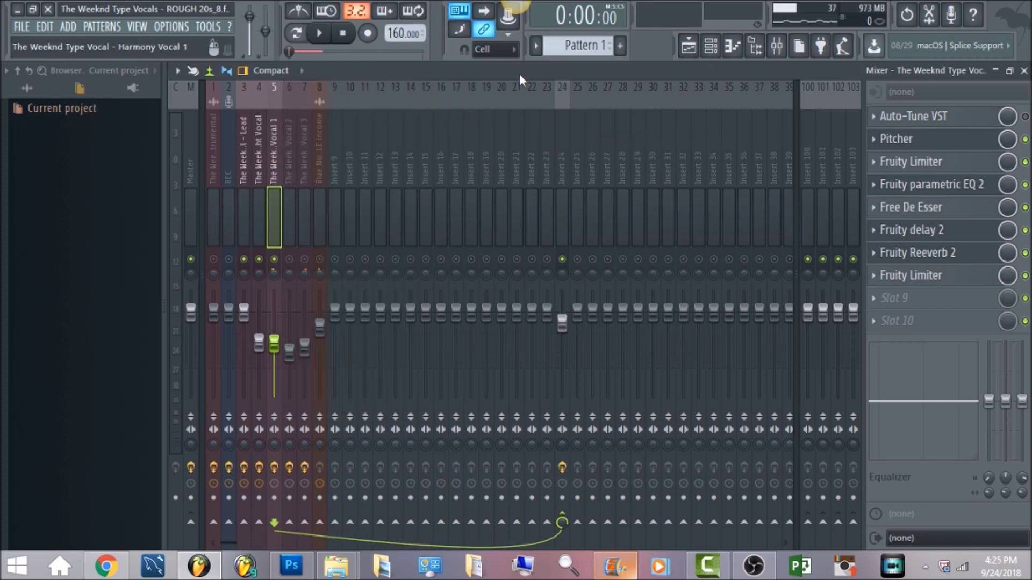
# Open Fruity Reeverb 2 on the Harmony Vocal 1 track, audition the selected range and close the plugin.
pyautogui.click(950, 264)
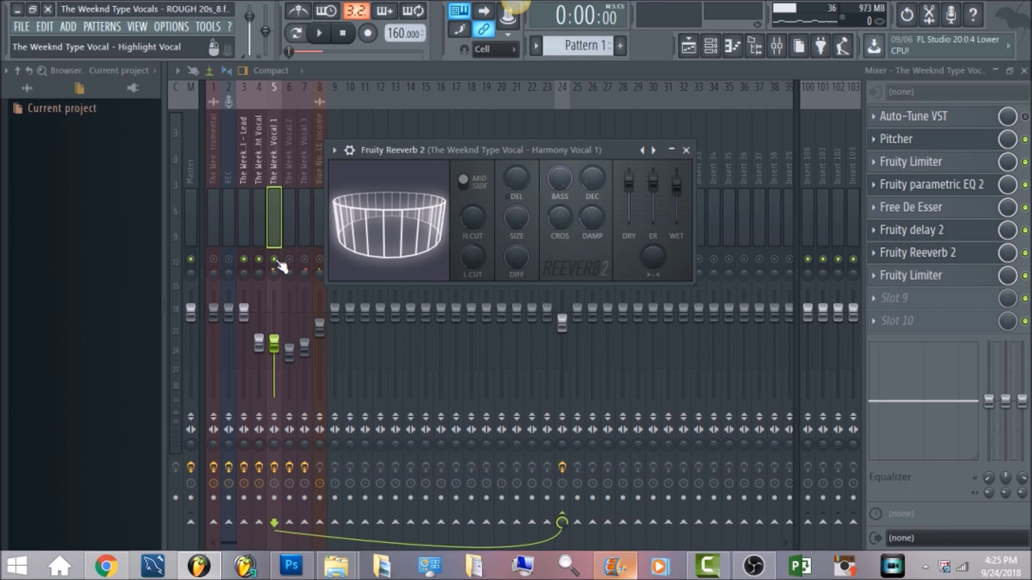
pyautogui.press('space')
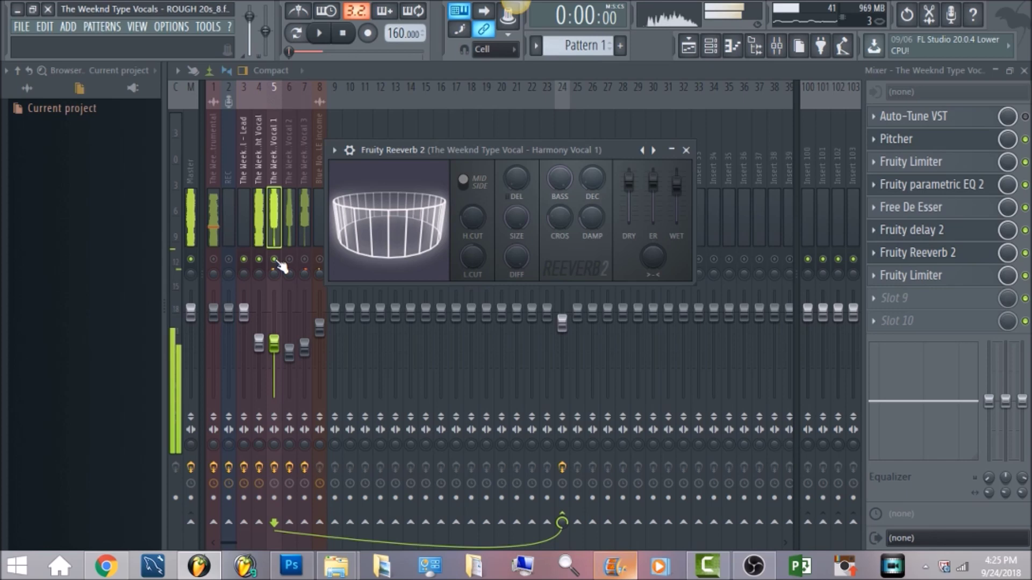
pyautogui.press('Escape')
# Solo and audition Harmony Vocal 1, and do the same for Harmony Vocal 2.
pyautogui.press('space')
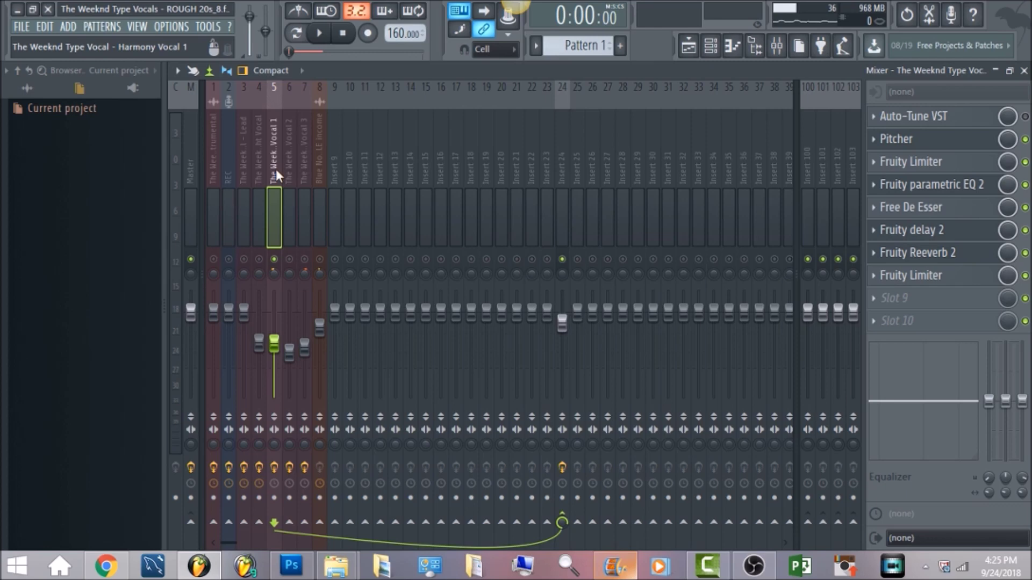
pyautogui.press('space')
pyautogui.click(294, 269)
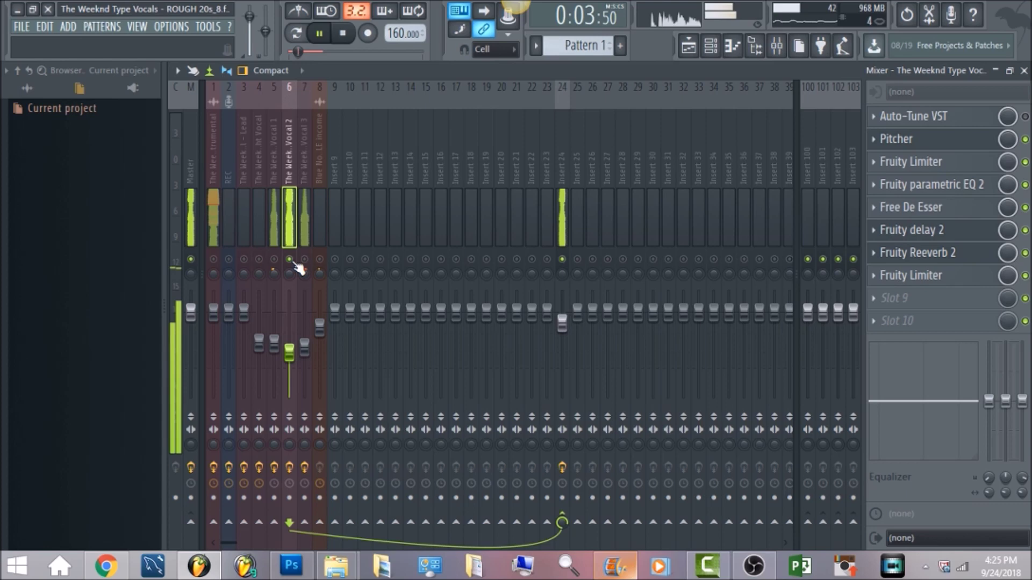
pyautogui.press('space')
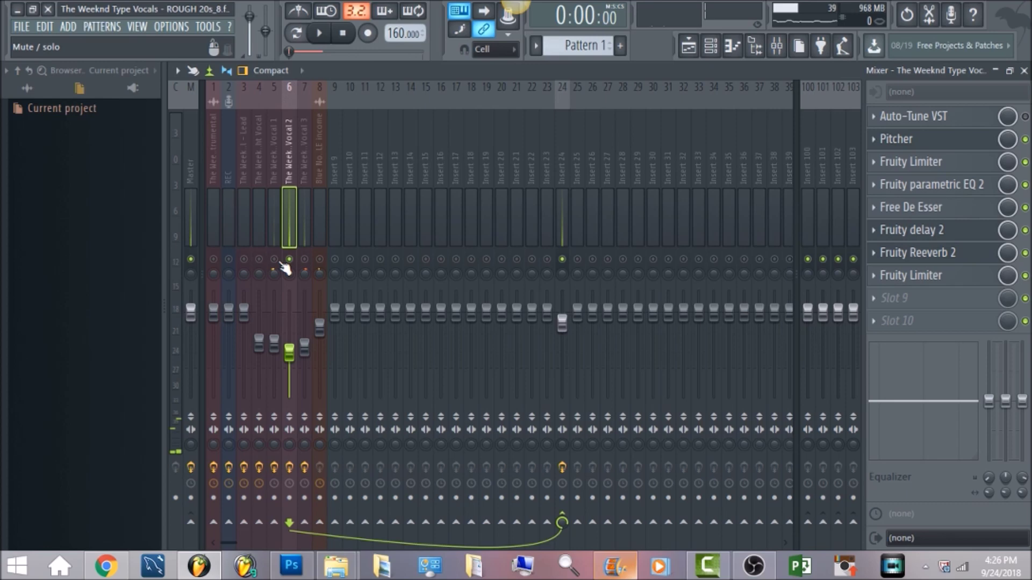
# Audition Harmony Vocal 3 on its own and together with Harmony Vocals 1 and 2, and stop playback.
pyautogui.click(305, 266)
pyautogui.press('space')
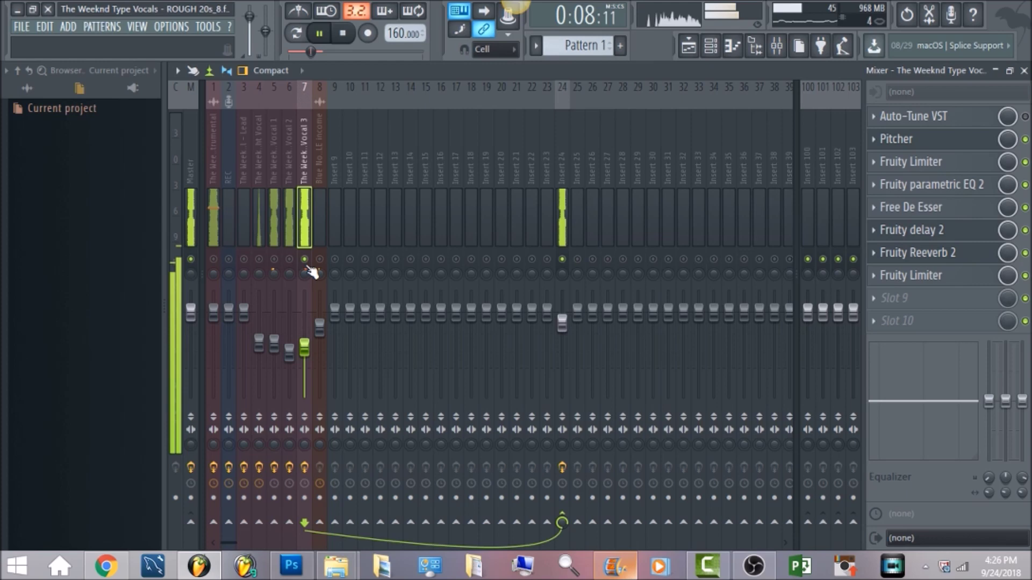
pyautogui.rightClick(310, 260)
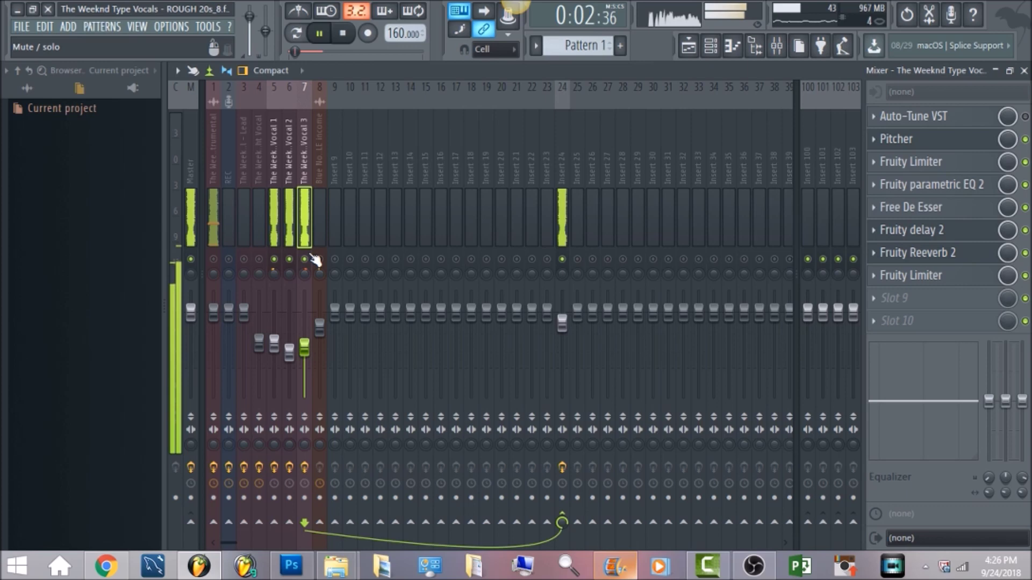
pyautogui.click(342, 34)
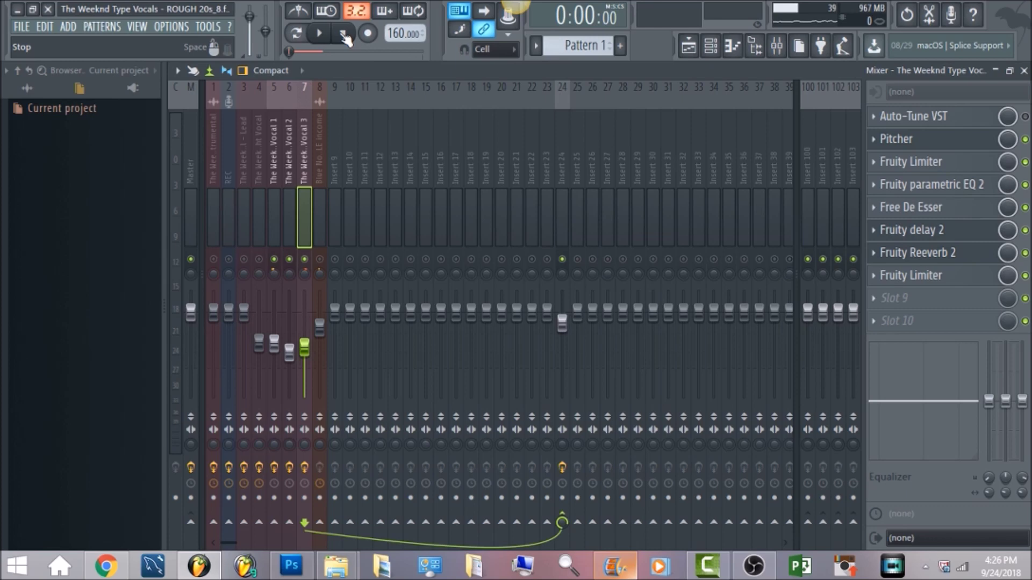
# Enable Harmony Vocals 1, 2 and 3 alongside the soloed highlight vocal in the mixer and audition the four tracks together.
pyautogui.click(689, 47)
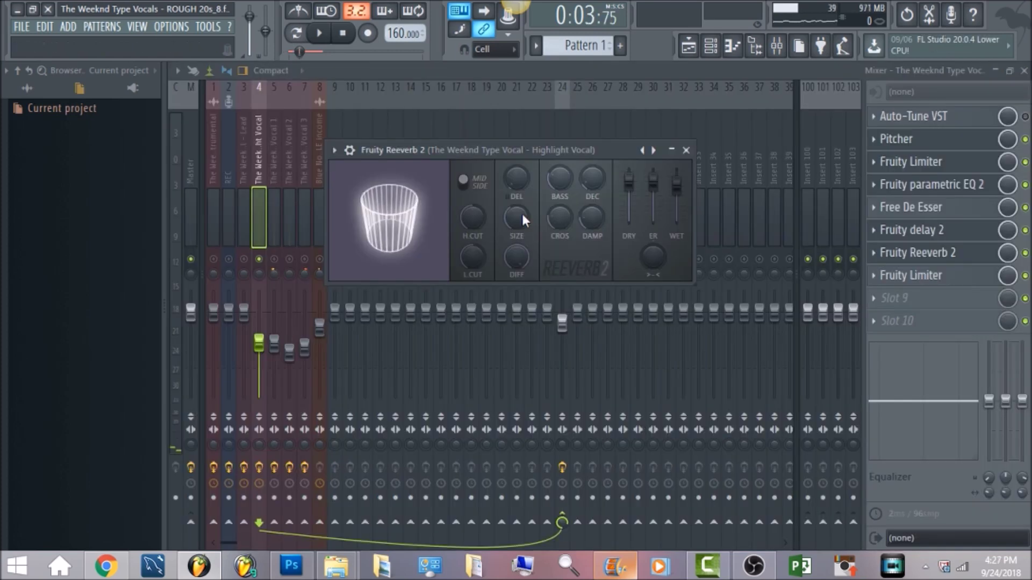
pyautogui.click(286, 167)
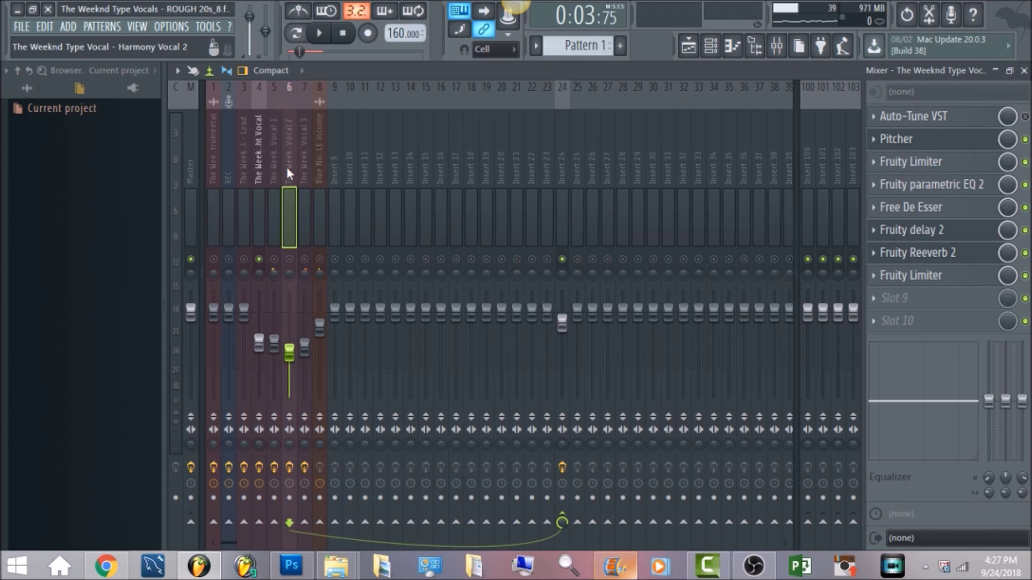
pyautogui.click(304, 260)
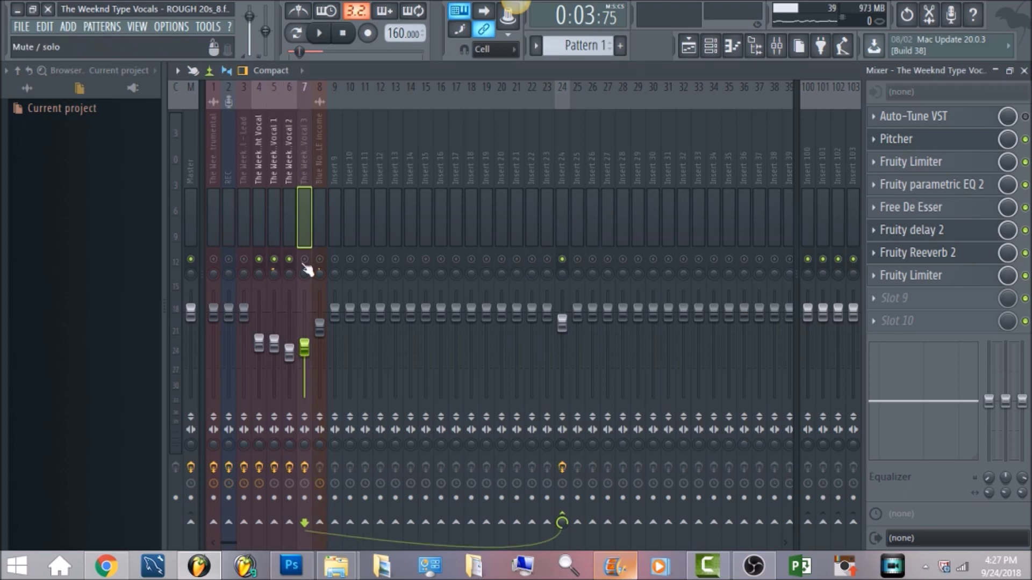
pyautogui.click(304, 260)
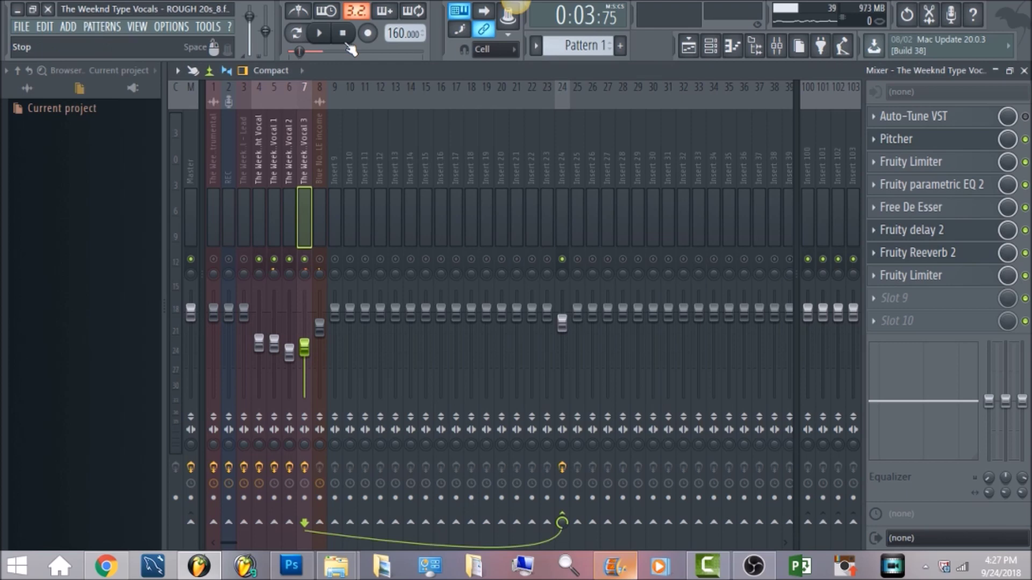
pyautogui.press('space')
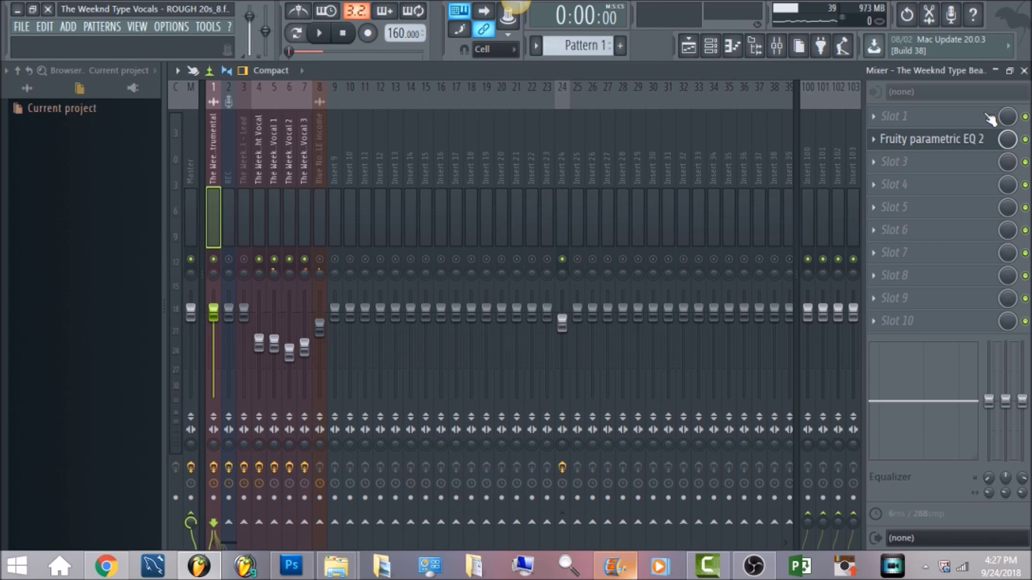
# Check Fruity parametric EQ 2 on the instrumental track, and audition the instrumental with the lead, highlight and harmony vocals enabled.
pyautogui.click(940, 138)
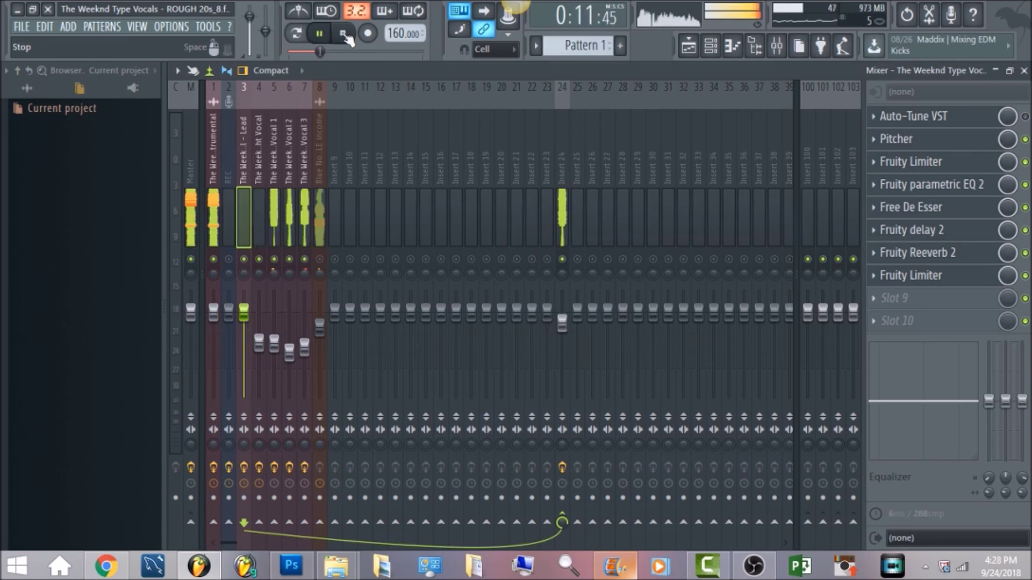
pyautogui.click(344, 33)
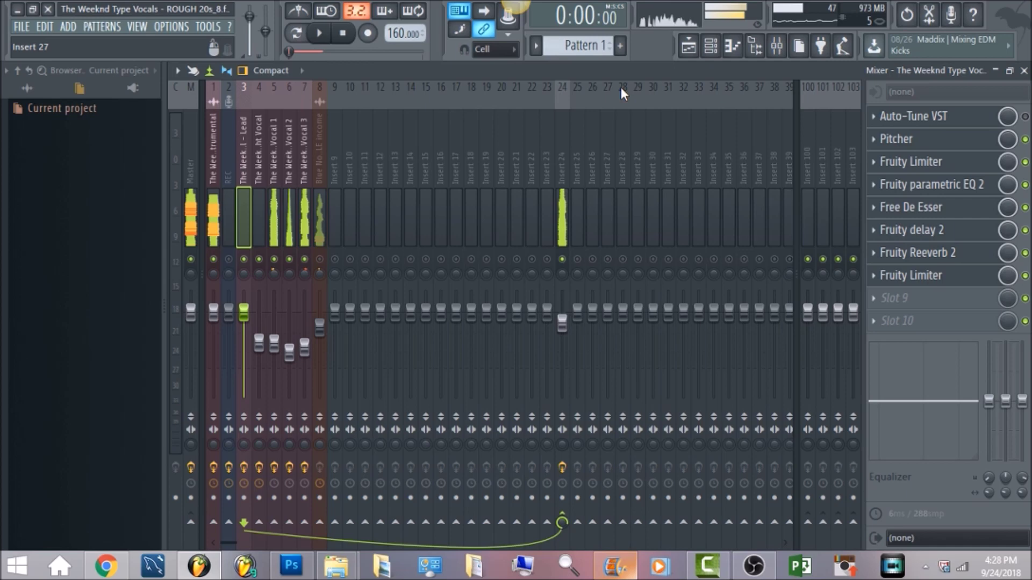
pyautogui.press('space')
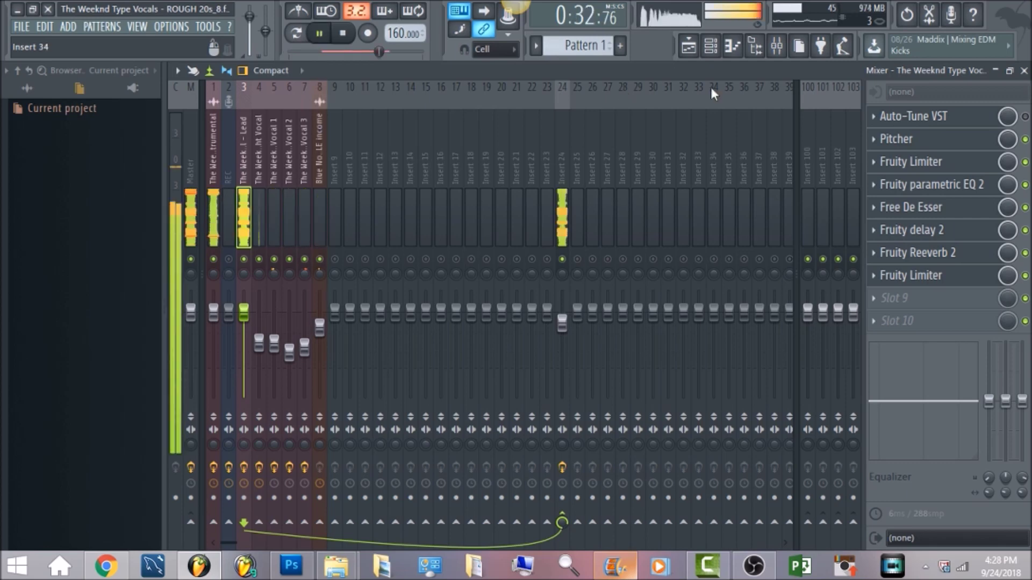
pyautogui.click(350, 40)
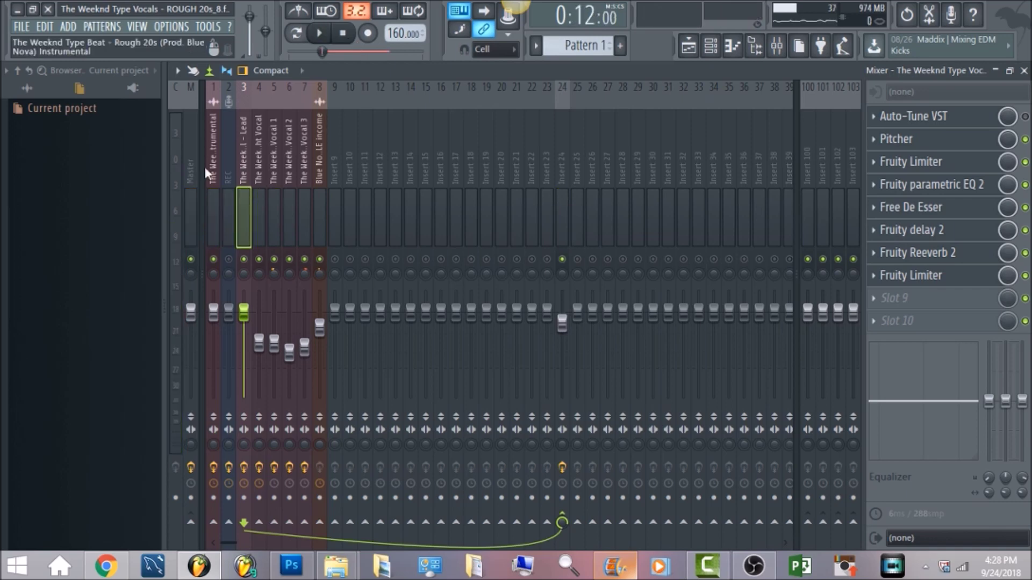
# Examine the master chain, auditioning the mix with iZotope Ozone 5 Equalizer open and viewing the High and Low band curves in Maximus.
pyautogui.click(191, 157)
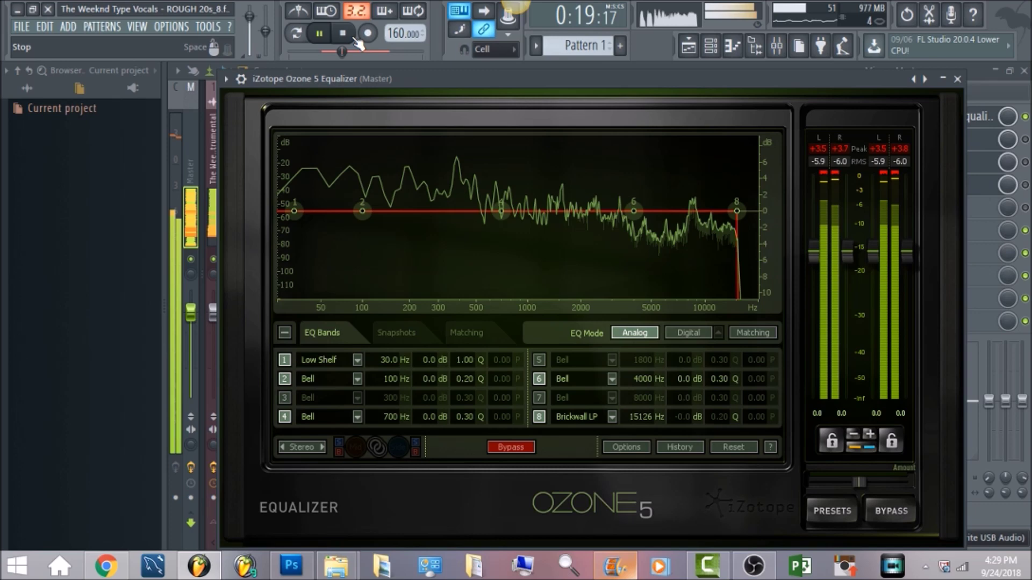
pyautogui.click(352, 37)
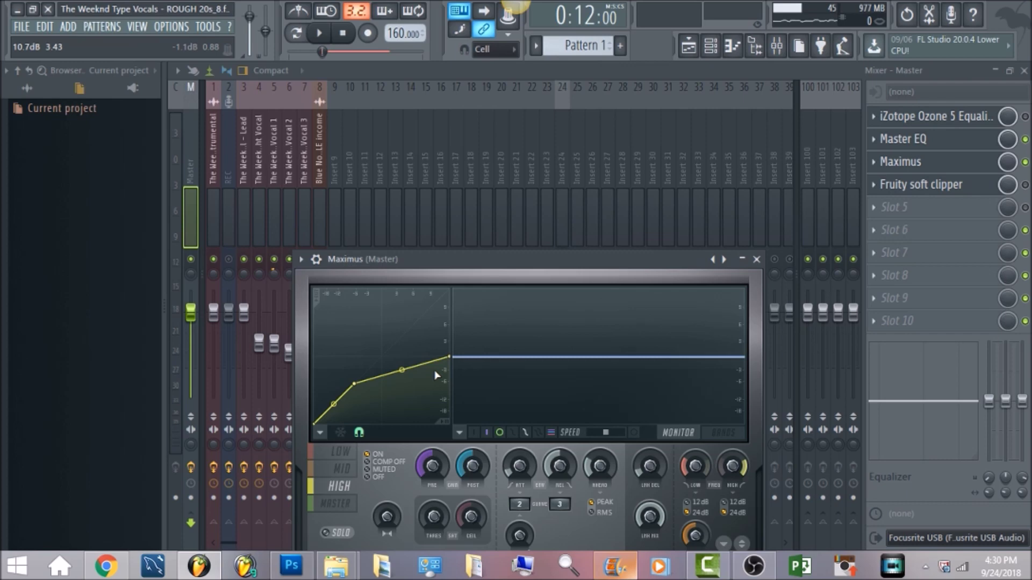
pyautogui.click(339, 451)
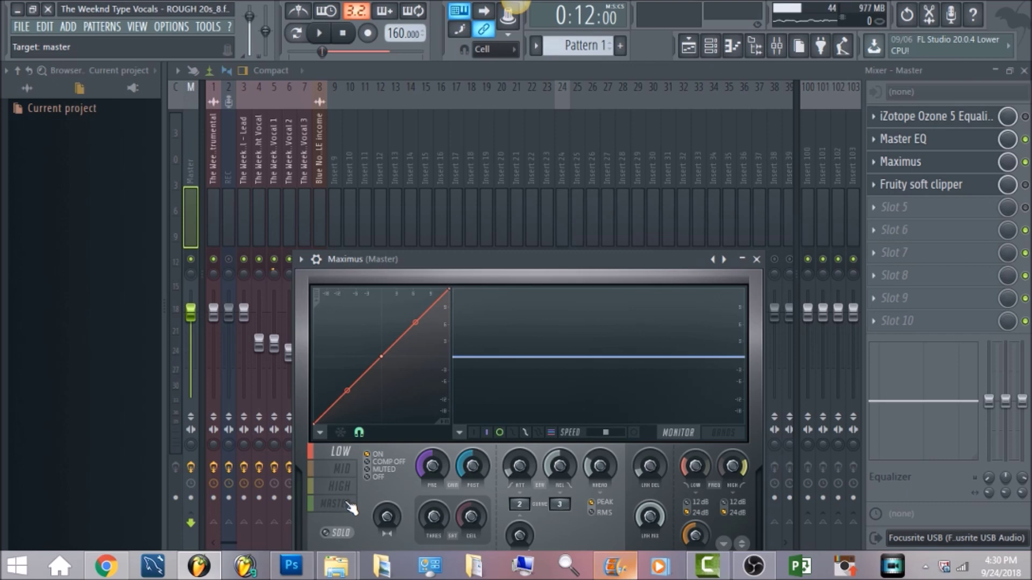
# Audition the arrangement in the playlist from bar 9, stop playback and return to the mixer.
pyautogui.press('F5')
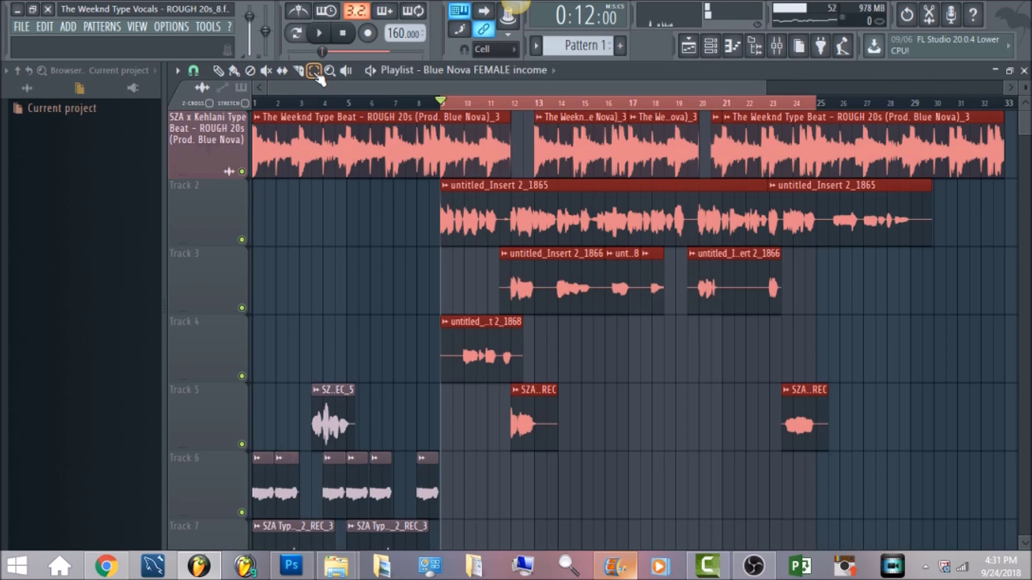
pyautogui.press('space')
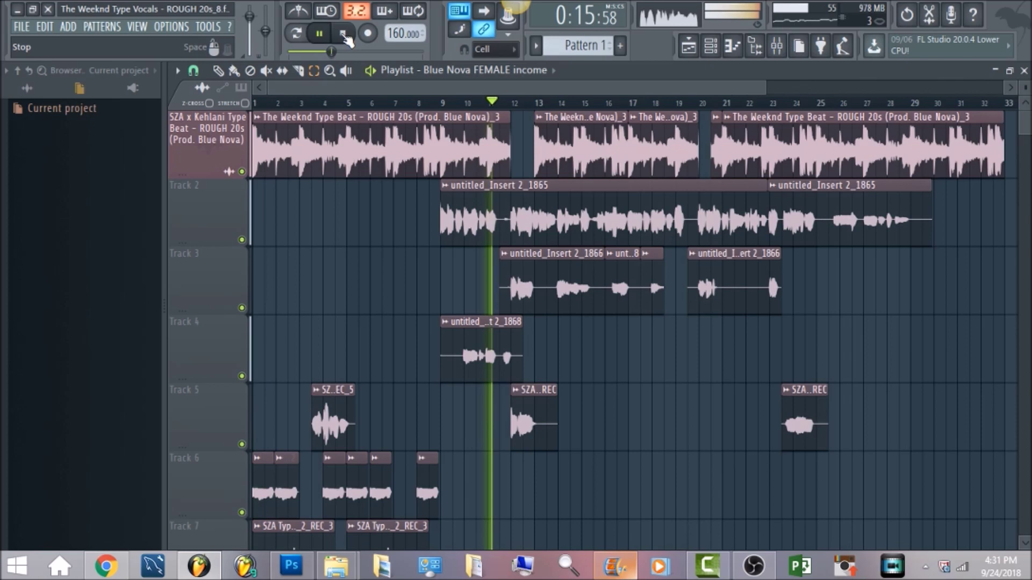
pyautogui.click(344, 35)
pyautogui.click(777, 47)
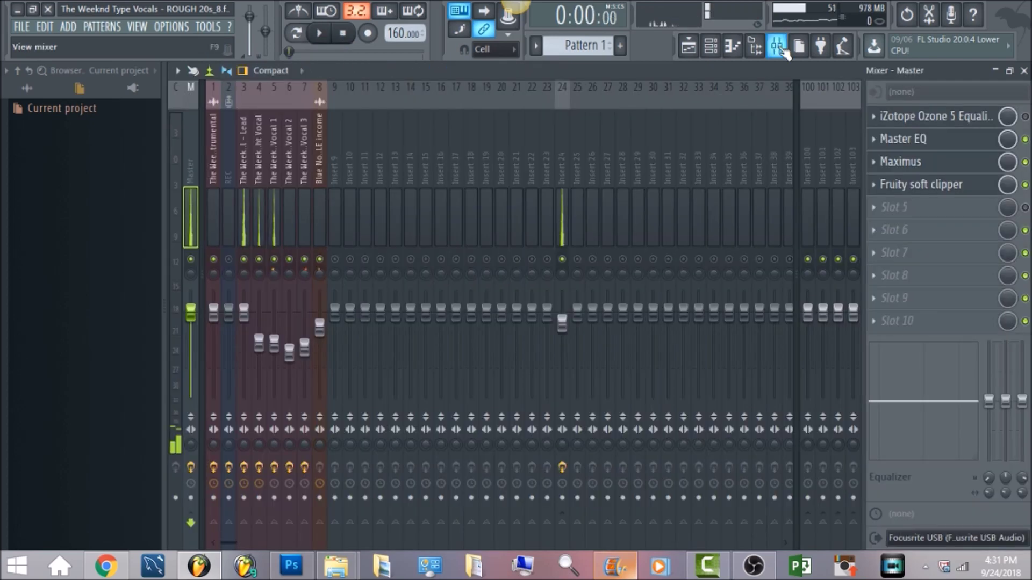